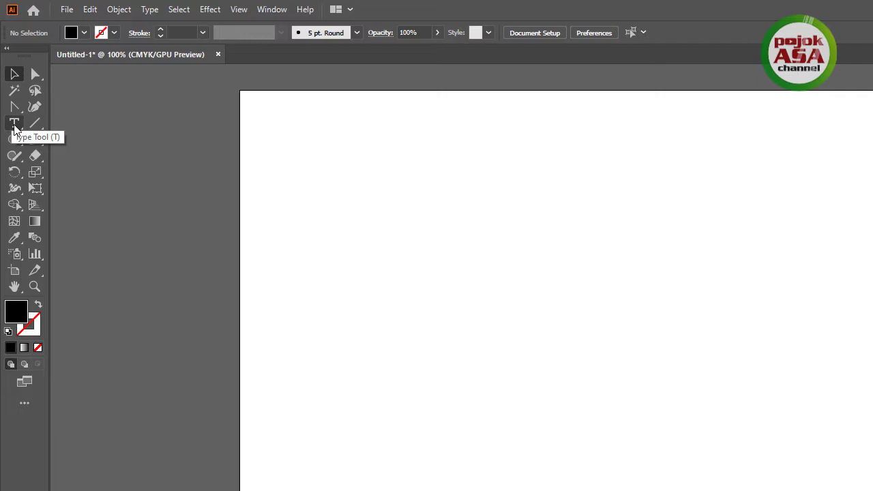
# - Create a point text near the artboard's upper-left area with the Type Tool, replacing the placeholder with "MEMBUAT TEKS"
pyautogui.click(15, 126)
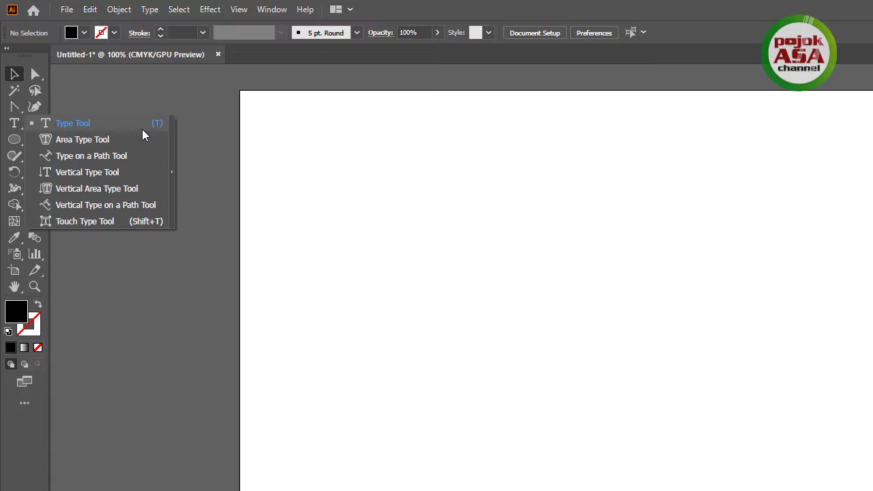
pyautogui.click(75, 123)
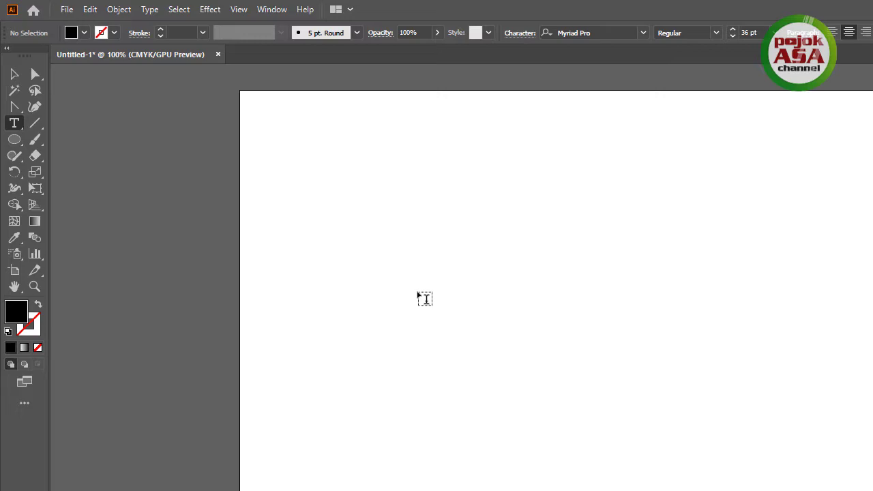
pyautogui.click(371, 264)
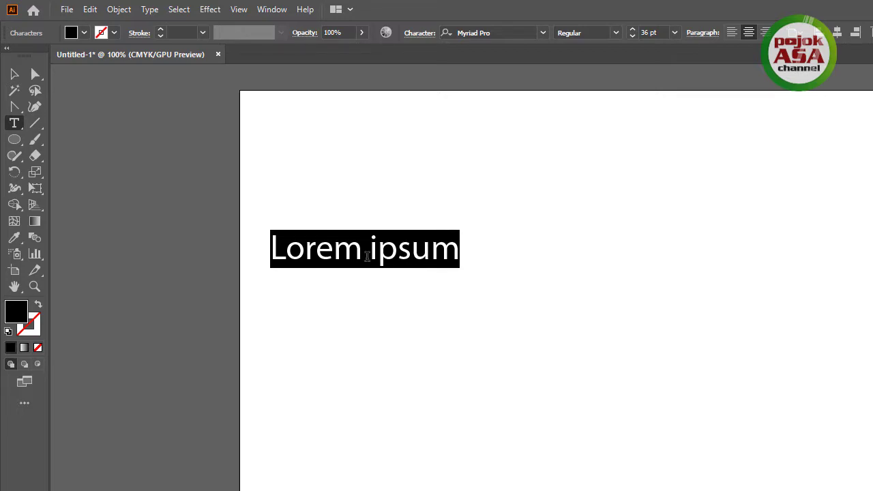
pyautogui.doubleClick(367, 255)
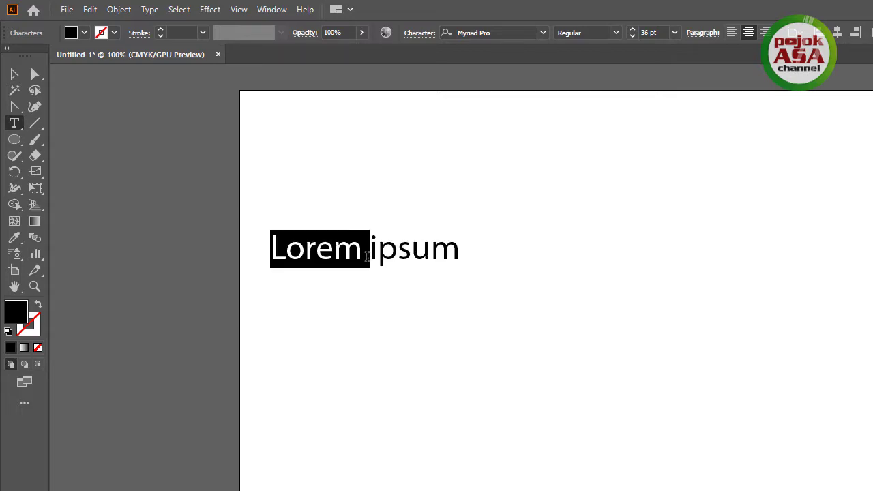
pyautogui.doubleClick(395, 256)
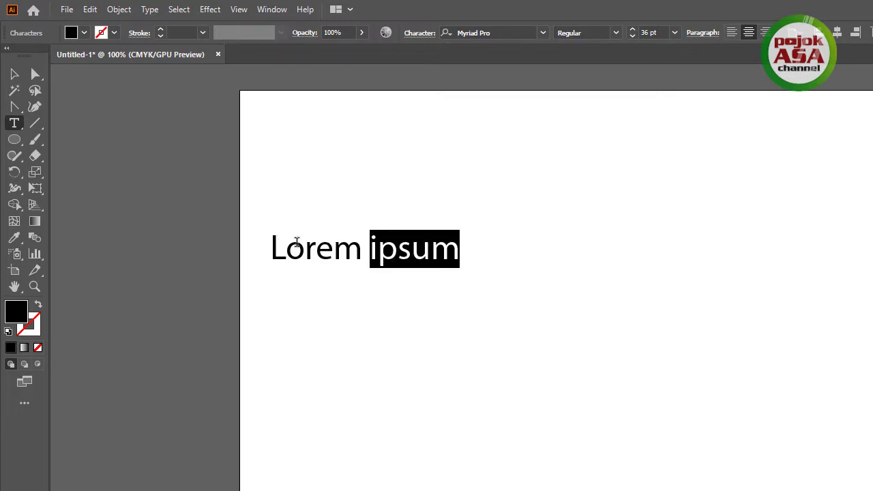
pyautogui.keyDown('shift'); pyautogui.click(273, 245); pyautogui.keyUp('shift')
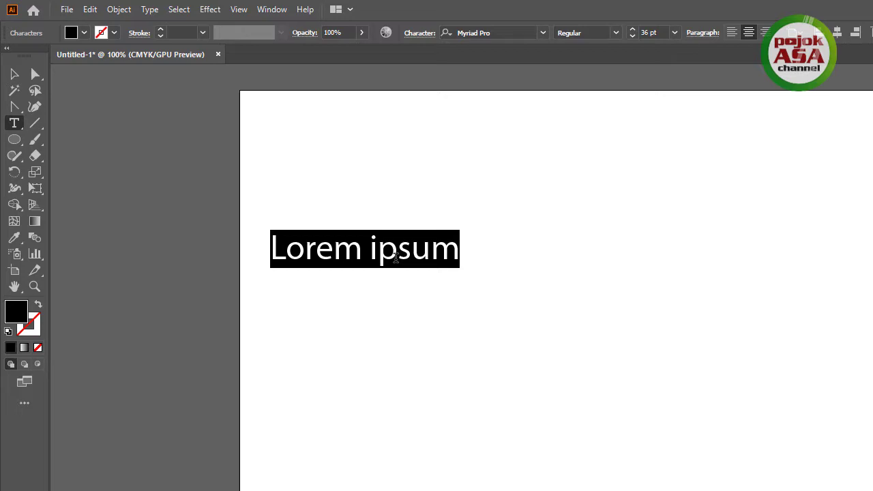
pyautogui.write('MEMBUAT ')
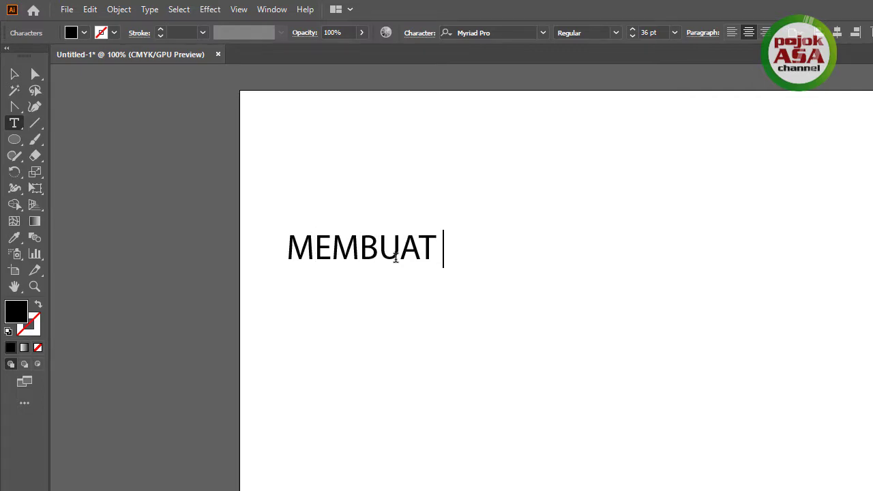
pyautogui.write('TEKS')
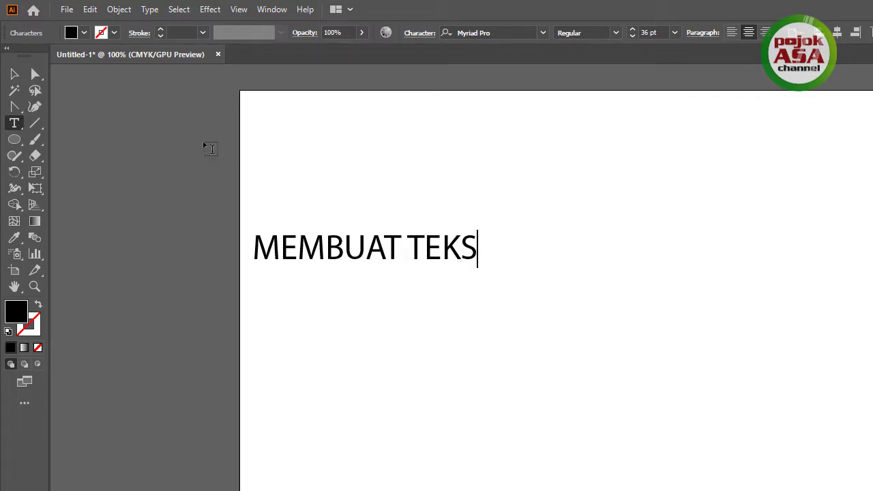
# - Enlarge the "MEMBUAT TEKS" text proportionally to about 70.49 pt and reposition it in the artboard's upper middle
pyautogui.click(14, 74)
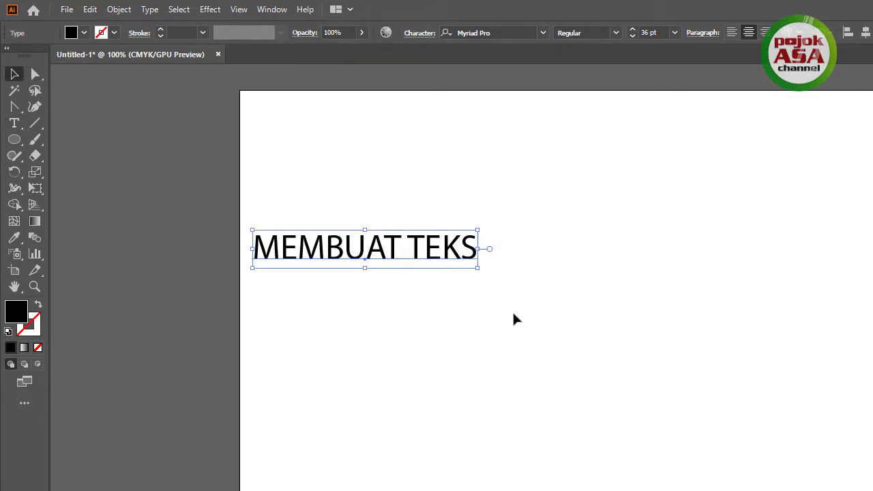
pyautogui.moveTo(455, 258); pyautogui.dragTo(661, 290)
pyautogui.moveTo(604, 261); pyautogui.dragTo(764, 206)
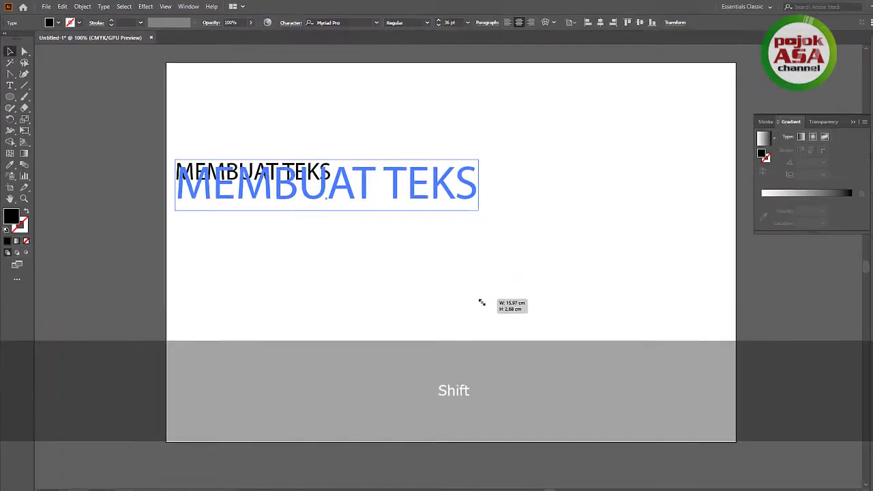
pyautogui.moveTo(535, 143); pyautogui.dragTo(553, 146)
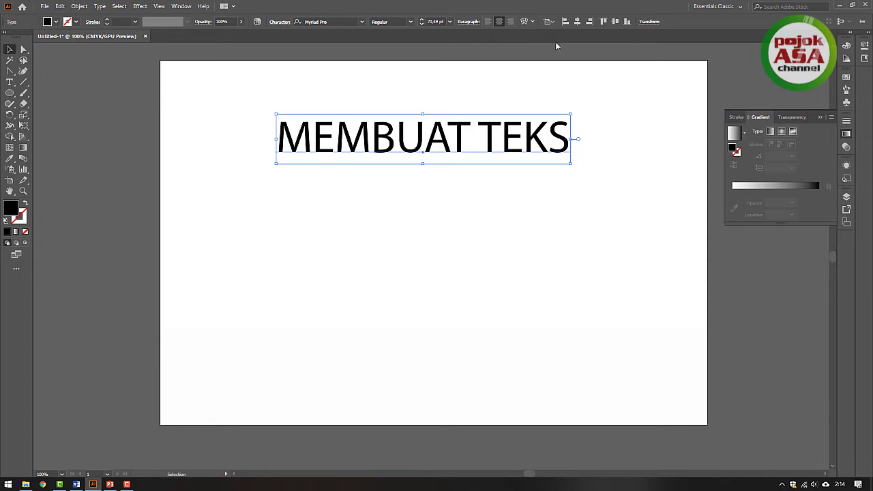
# - Center the "MEMBUAT TEKS" text horizontally on the artboard and move it straight up close to the artboard's upper edge
pyautogui.click(576, 22)
pyautogui.click(356, 197)
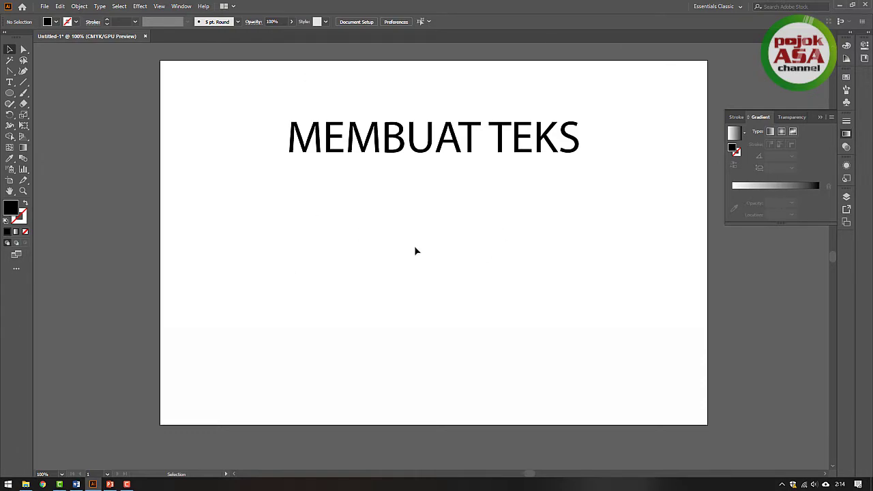
pyautogui.moveTo(450, 144); pyautogui.dragTo(449, 106)
pyautogui.click(459, 166)
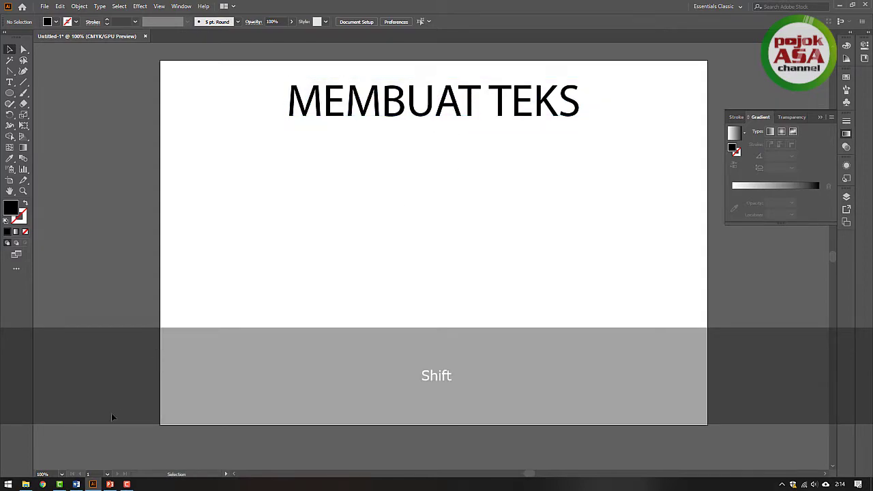
# - Consult the type tools table in PowerPoint, and in Illustrator draw a circle about 11.73 cm wide below the title with no fill and a black stroke
pyautogui.click(110, 485)
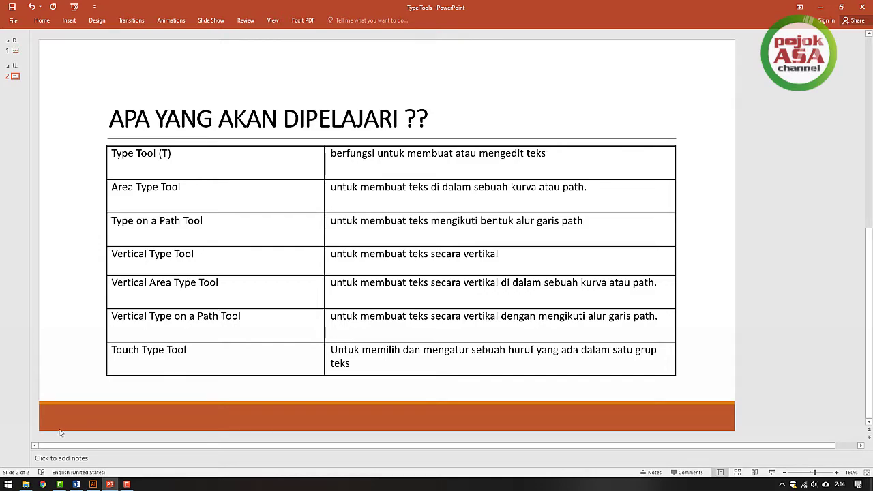
pyautogui.click(94, 485)
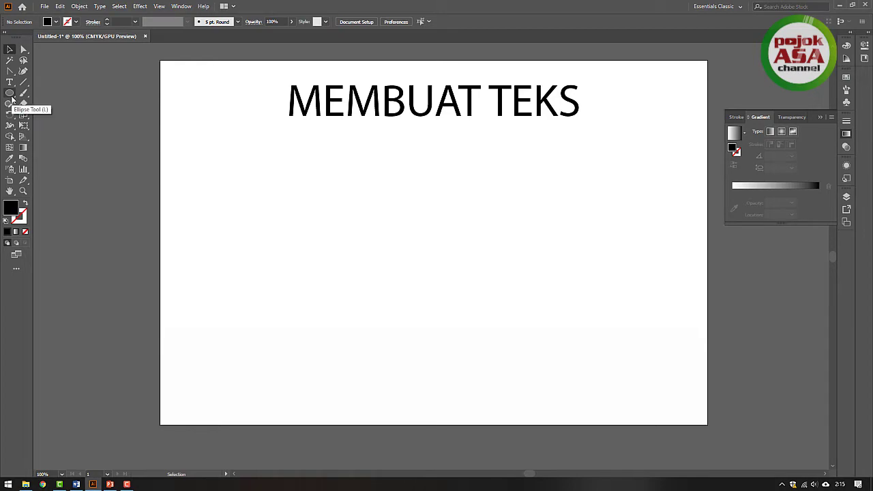
pyautogui.click(11, 98)
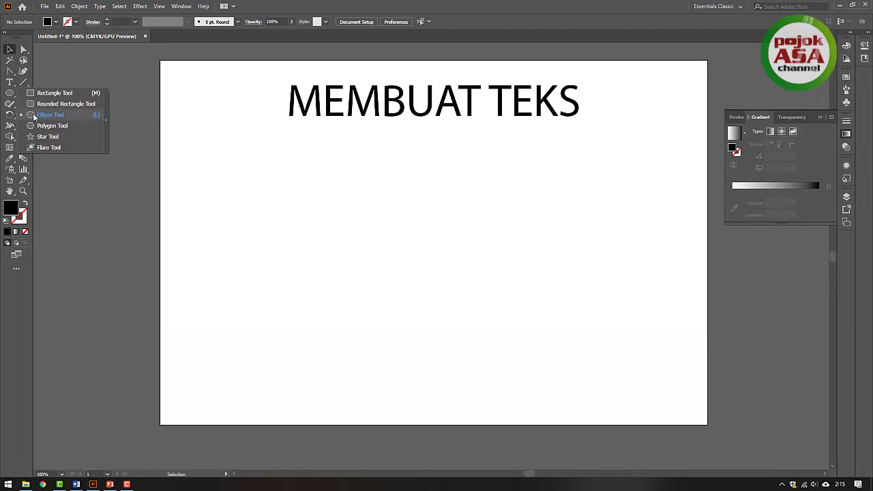
pyautogui.click(36, 118)
pyautogui.moveTo(388, 159)
pyautogui.mouseDown()
pyautogui.moveTo(560, 326)
pyautogui.moveTo(563, 375)
pyautogui.mouseUp()
pyautogui.hotkey('shift', 'x')
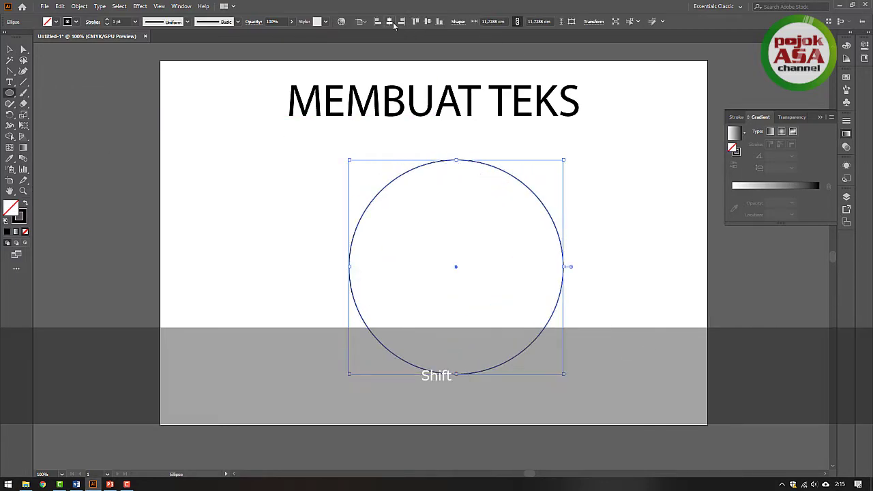
# - Center the circle horizontally on the artboard and move it slightly up toward the title
pyautogui.click(390, 22)
pyautogui.press('v')
pyautogui.moveTo(408, 163); pyautogui.dragTo(409, 154)
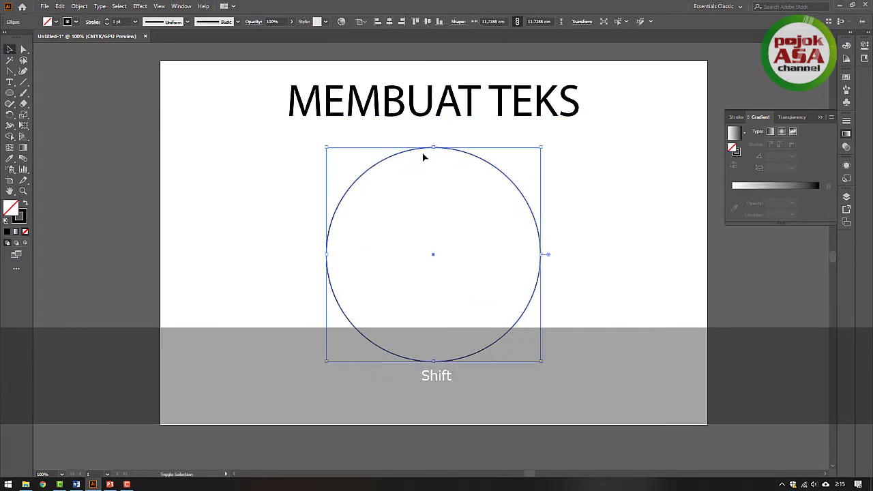
# - Check the Area Type Tool description in PowerPoint, and in Illustrator fill the circle with placeholder text using the Area Type Tool on its path
pyautogui.click(110, 484)
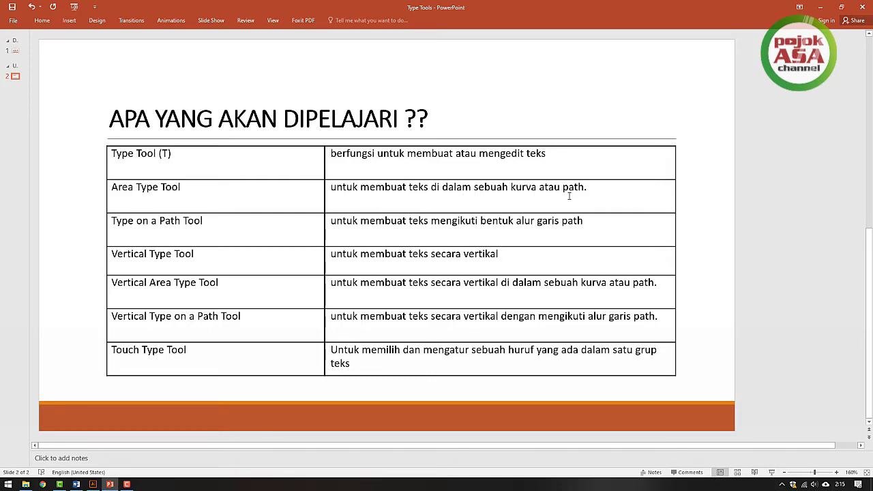
pyautogui.hotkey('alt', 'Tab')
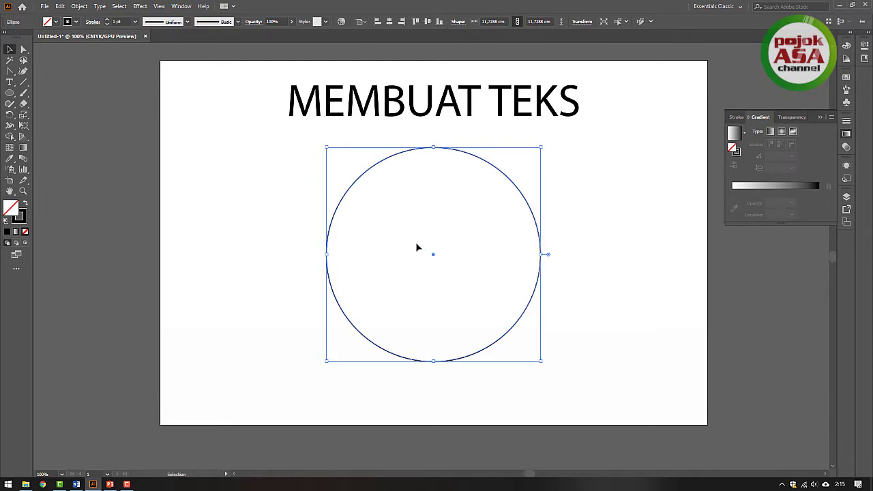
pyautogui.click(13, 88)
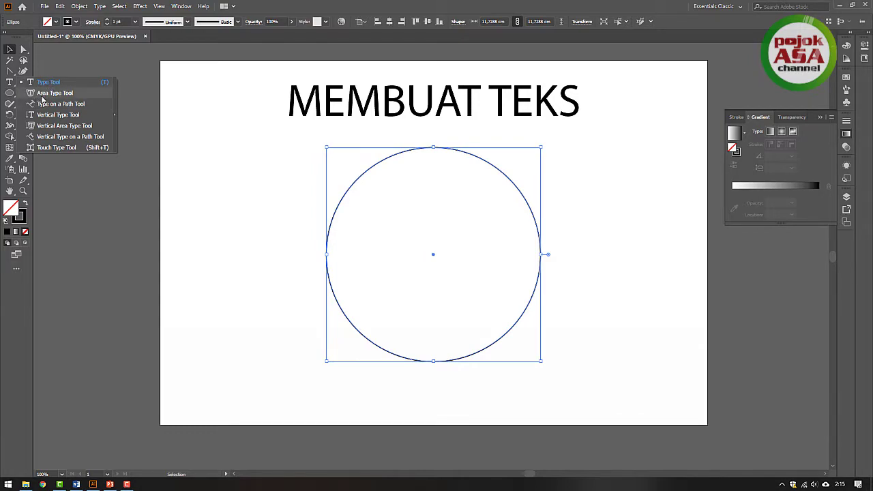
pyautogui.click(42, 95)
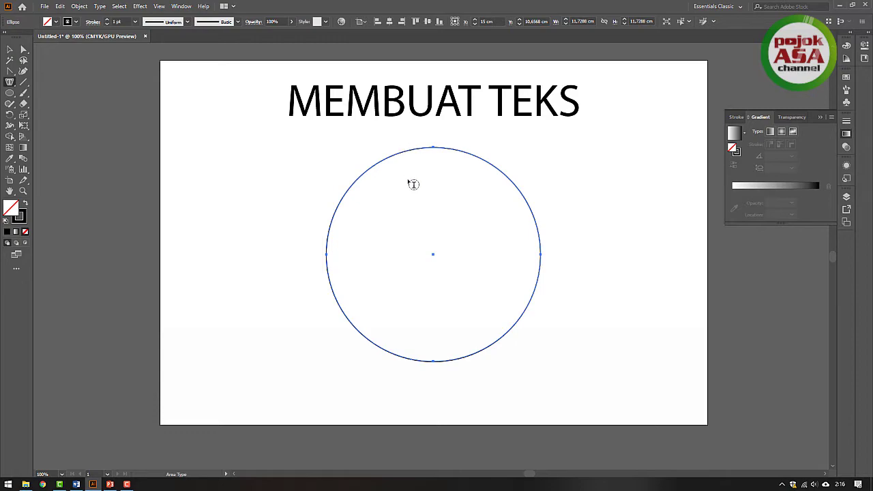
pyautogui.click(392, 149)
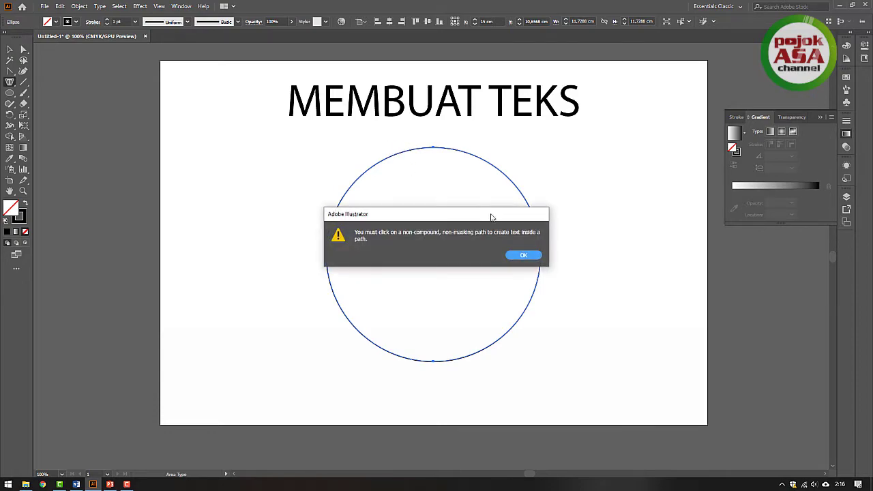
pyautogui.click(525, 263)
pyautogui.click(394, 182)
pyautogui.click(520, 255)
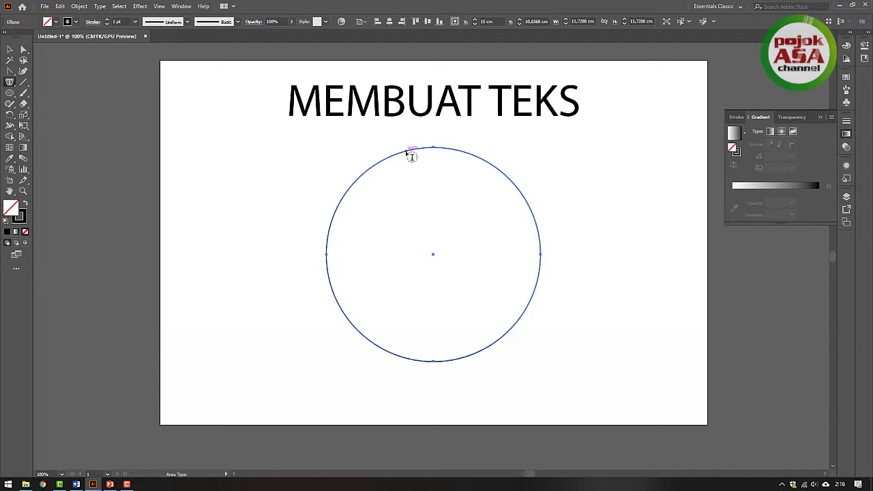
pyautogui.click(411, 156)
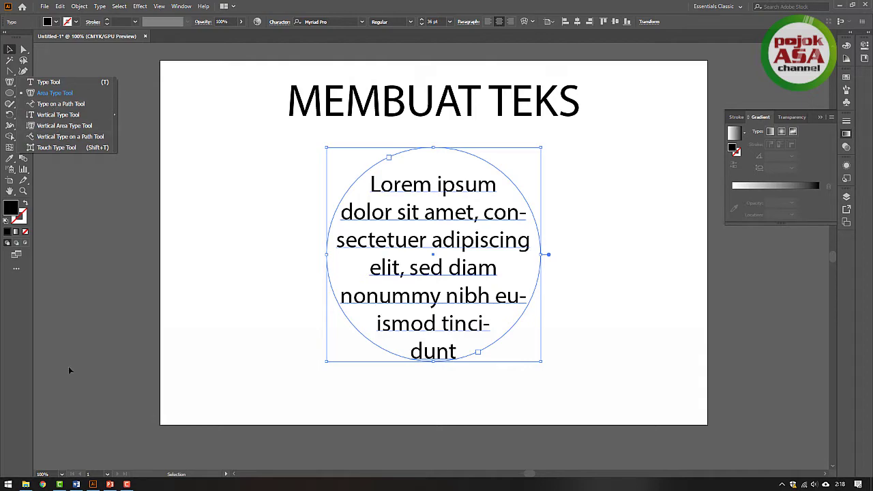
# - Check the type tools table in PowerPoint again, and in Illustrator delete the circle filled with area text
pyautogui.click(111, 486)
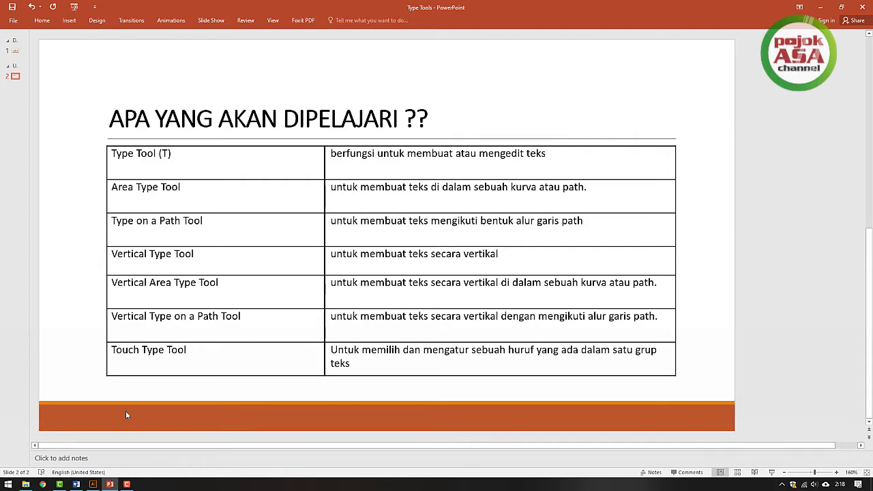
pyautogui.click(93, 484)
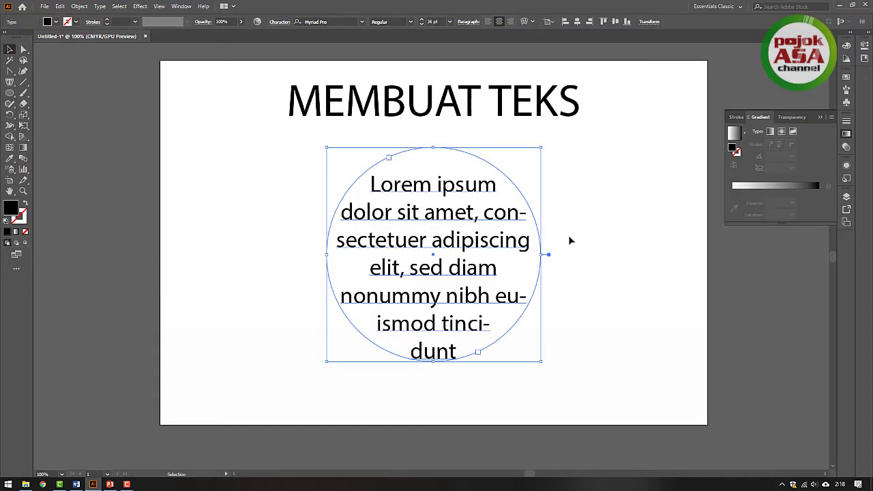
pyautogui.click(586, 282)
pyautogui.click(473, 239)
pyautogui.press('Delete')
# - Draw a new circle about 11.65 cm wide below the title, with no fill and a black stroke
pyautogui.moveTo(9, 93); pyautogui.dragTo(45, 116)
pyautogui.moveTo(348, 171); pyautogui.dragTo(561, 372)
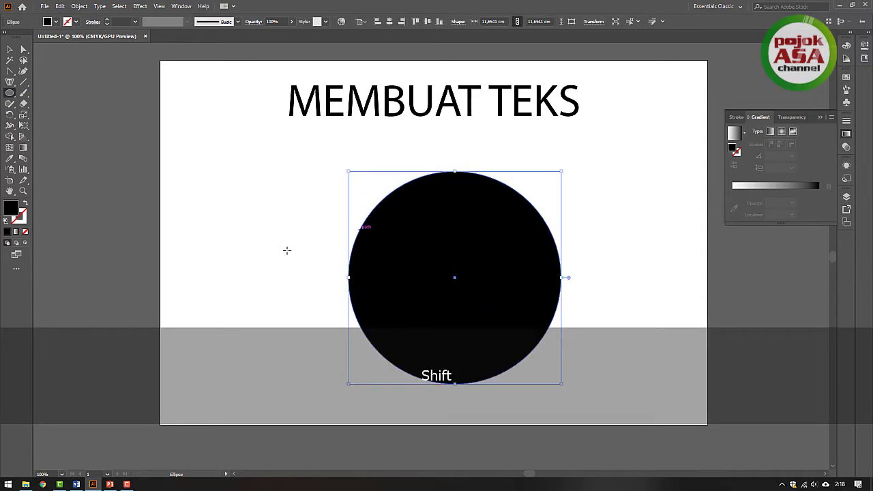
pyautogui.click(25, 203)
# - Center the new circle horizontally on the artboard, move it straight up a little toward the title, and deselect it
pyautogui.click(389, 21)
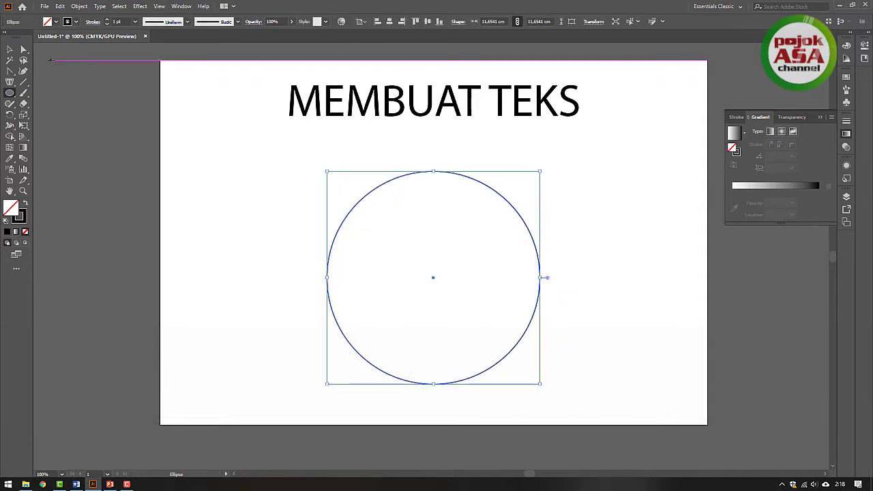
pyautogui.click(10, 49)
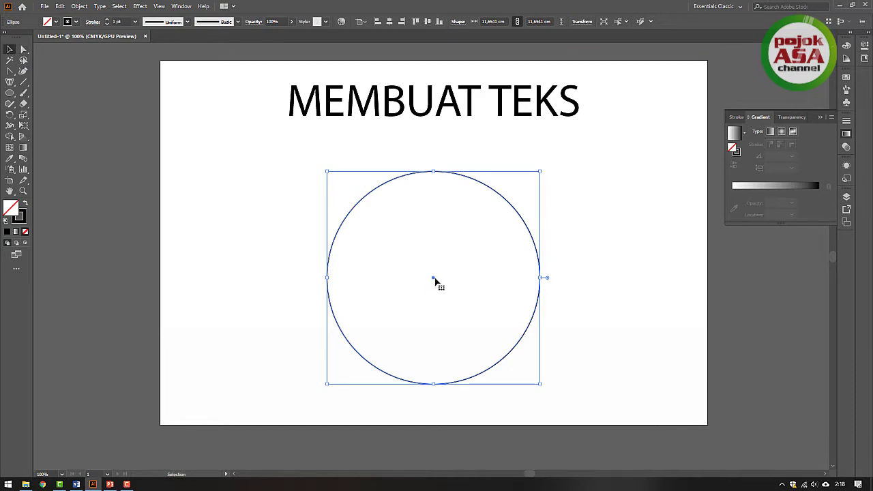
pyautogui.moveTo(434, 280)
pyautogui.mouseDown()
pyautogui.moveTo(438, 255)
pyautogui.moveTo(435, 265)
pyautogui.mouseUp()
pyautogui.click(572, 244)
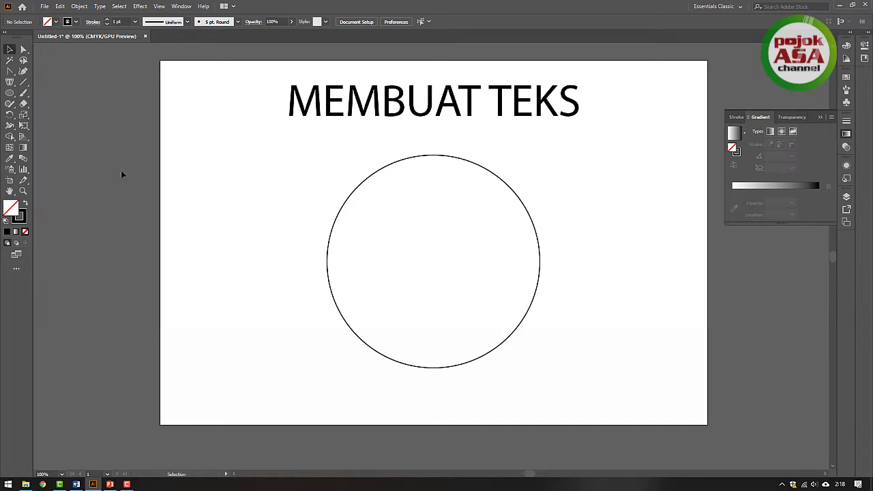
# - Add the text "CONTOH PEMBUATAN TEKS MELINGKAR" along the circle with the Type on a Path Tool, and slide it to arch over the top
pyautogui.click(10, 81)
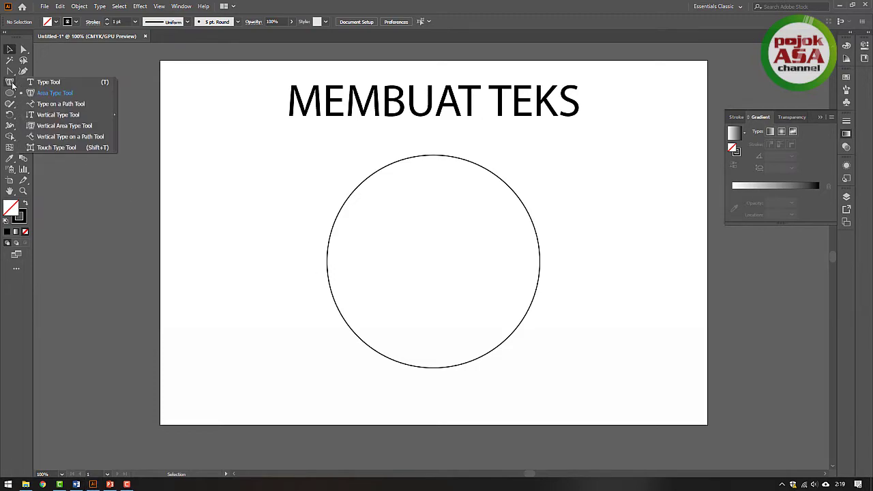
pyautogui.click(55, 104)
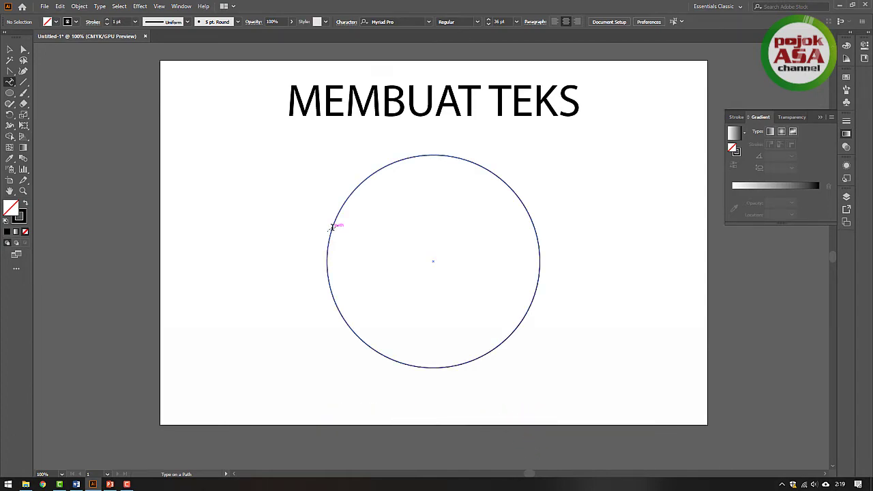
pyautogui.click(332, 227)
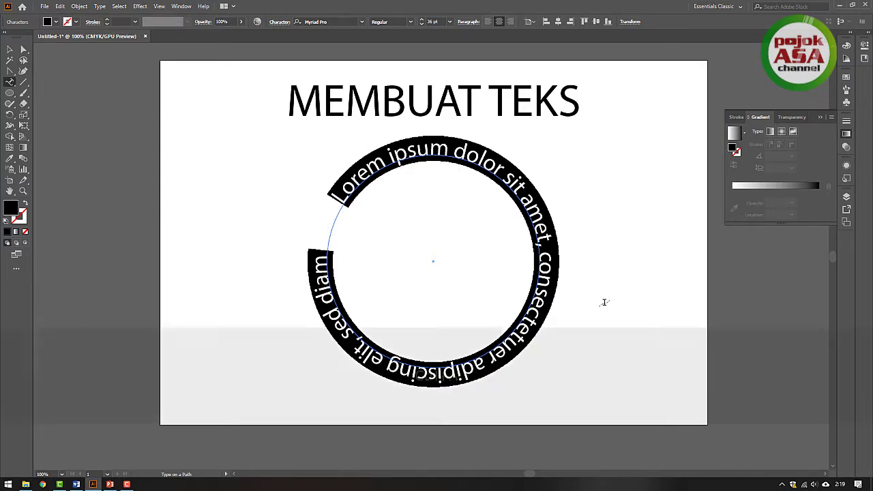
pyautogui.write('CONTOH PEM')
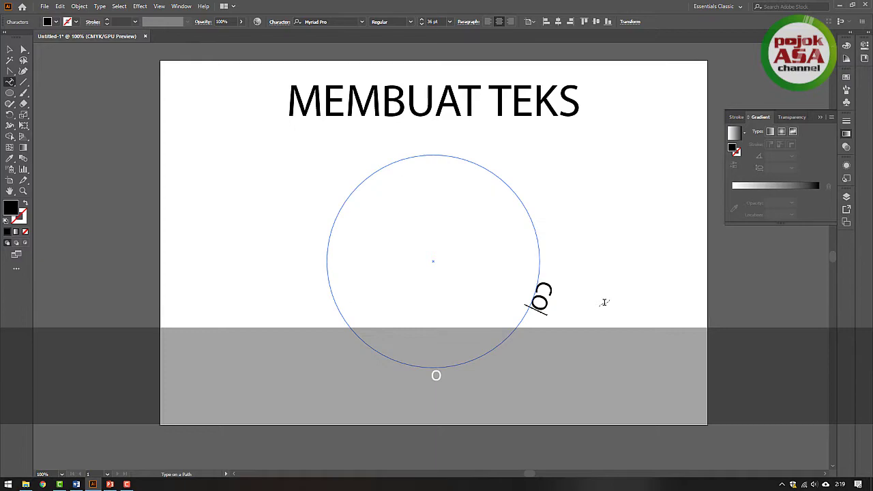
pyautogui.write('BUATAN')
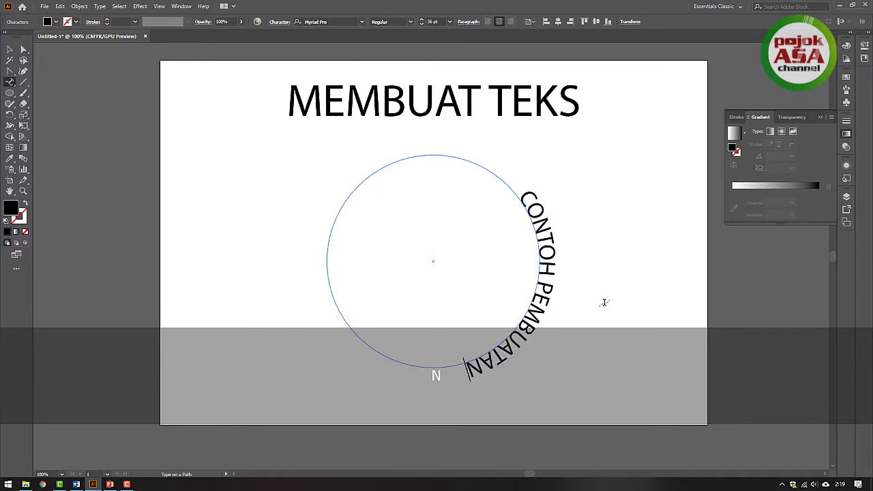
pyautogui.write(' TEKS MELINGKAR')
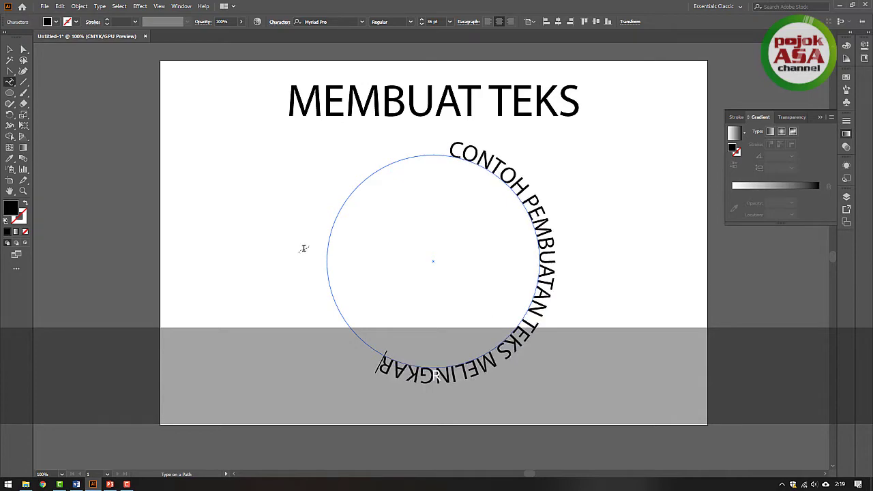
pyautogui.click(8, 52)
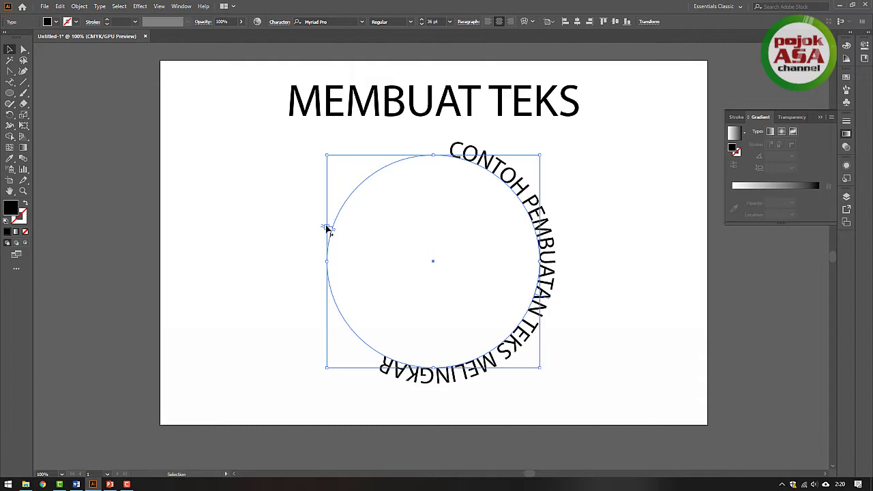
pyautogui.moveTo(327, 228); pyautogui.dragTo(351, 425)
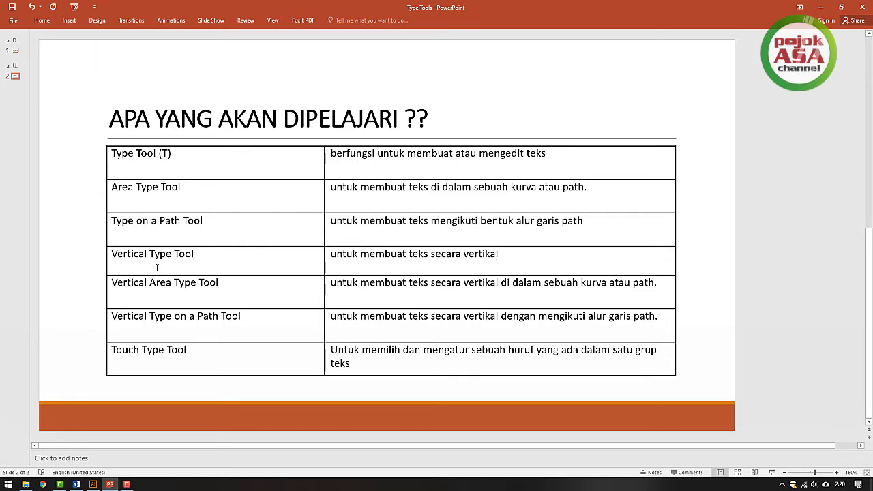
# - Switch from PowerPoint back to Illustrator and delete the circular text together with its path
pyautogui.click(93, 484)
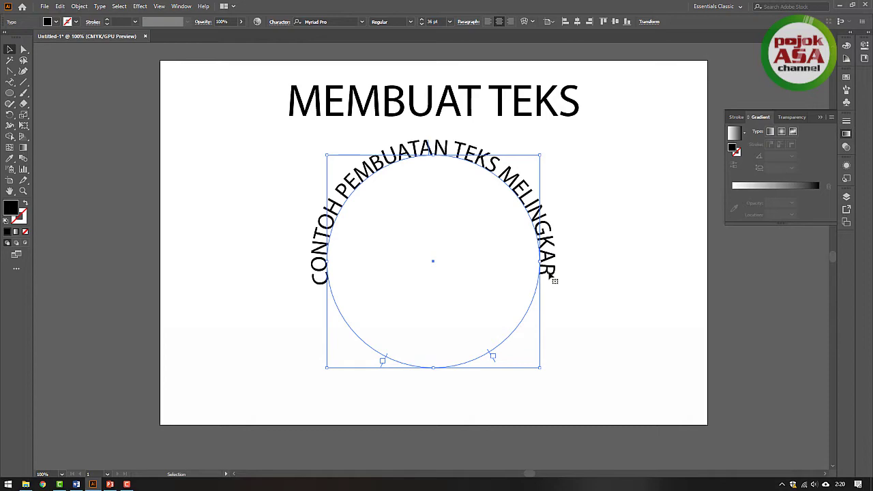
pyautogui.rightClick(9, 82)
pyautogui.click(242, 175)
pyautogui.moveTo(211, 147); pyautogui.dragTo(637, 332)
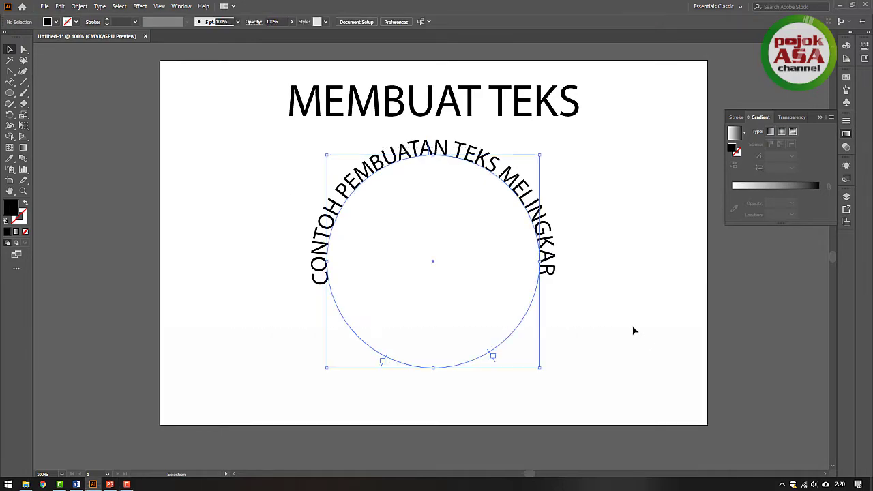
pyautogui.press('Delete')
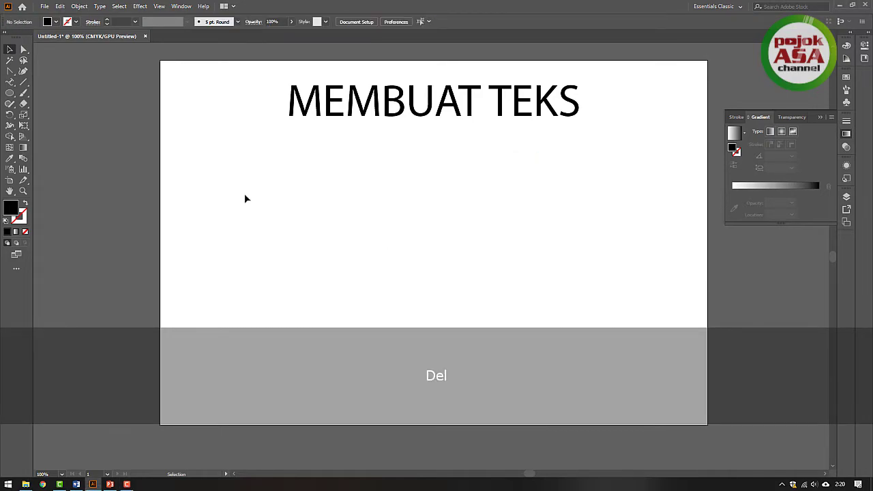
# - Place vertical placeholder text with the Vertical Type Tool and move it below the title's level, near the artboard's left edge
pyautogui.moveTo(11, 83); pyautogui.dragTo(44, 115)
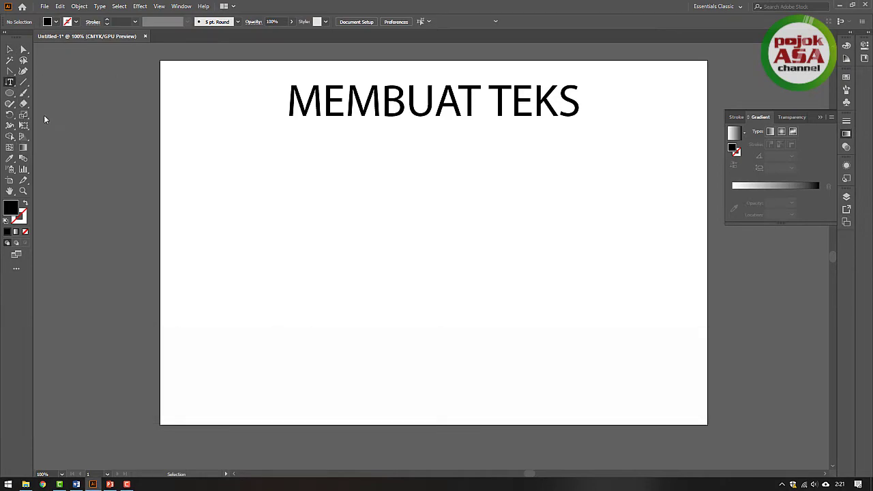
pyautogui.click(261, 165)
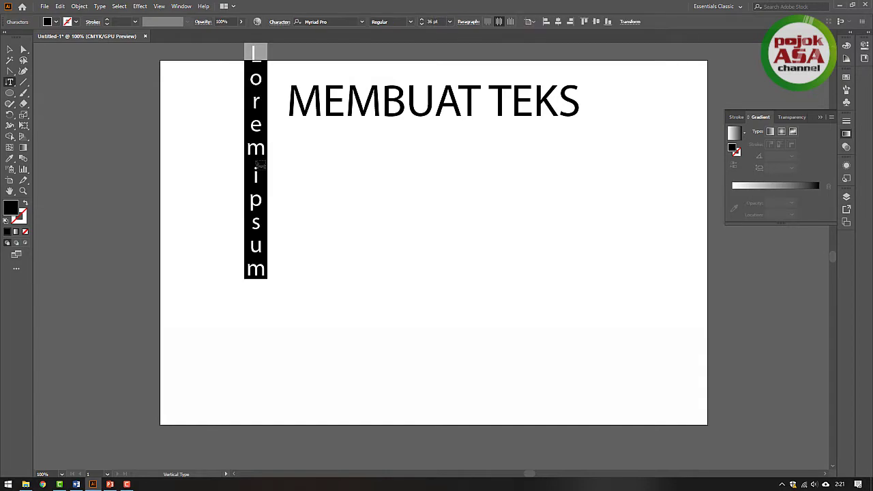
pyautogui.click(9, 50)
pyautogui.moveTo(256, 160); pyautogui.dragTo(239, 248)
pyautogui.click(289, 252)
pyautogui.click(244, 242)
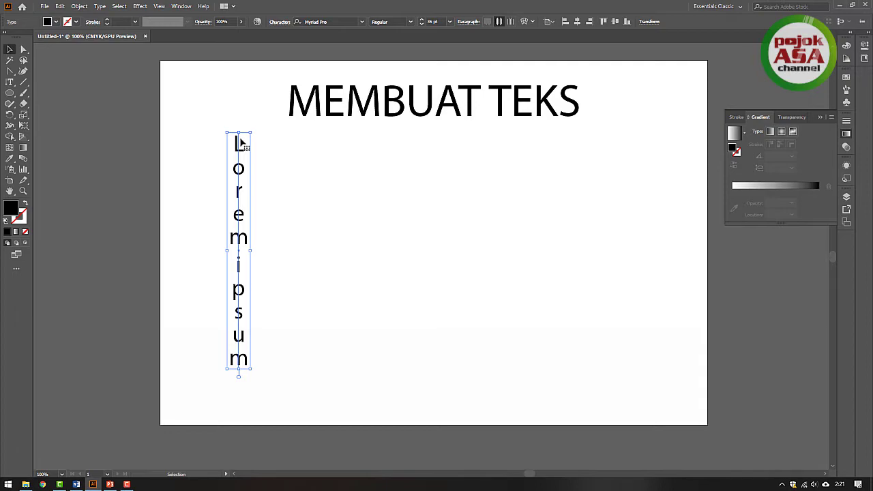
# - Delete the vertical placeholder text, and switch to PowerPoint to check the type tools table
pyautogui.click(330, 223)
pyautogui.moveTo(203, 250); pyautogui.dragTo(341, 343)
pyautogui.press('Delete')
pyautogui.click(110, 485)
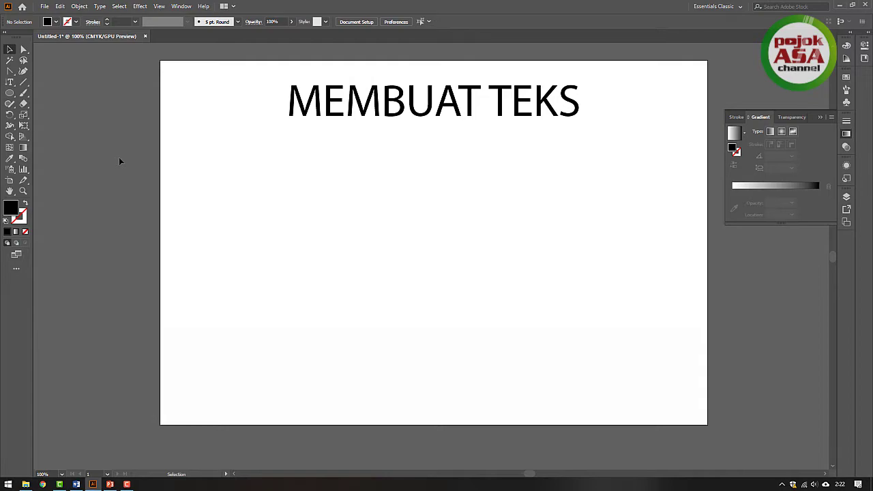
# - Draw an unfilled, black-outlined rectangle about 21.24 × 9.81 cm below the title and center it horizontally on the artboard
pyautogui.click(10, 97)
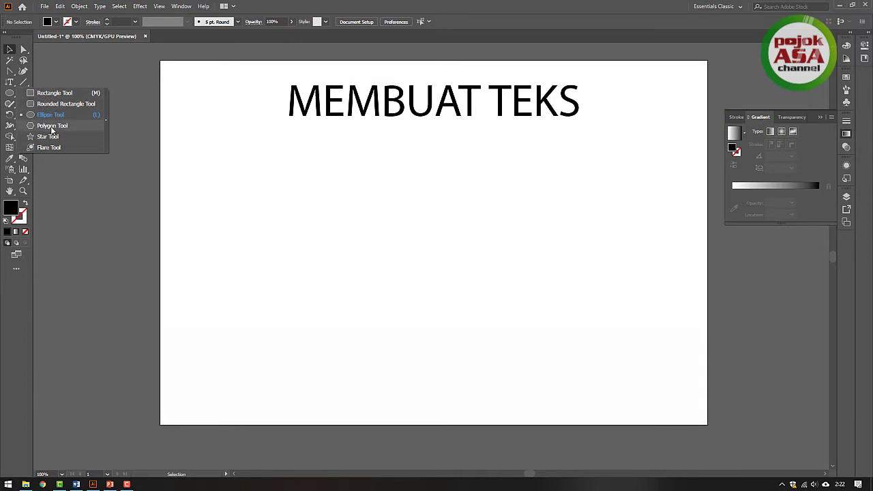
pyautogui.click(52, 93)
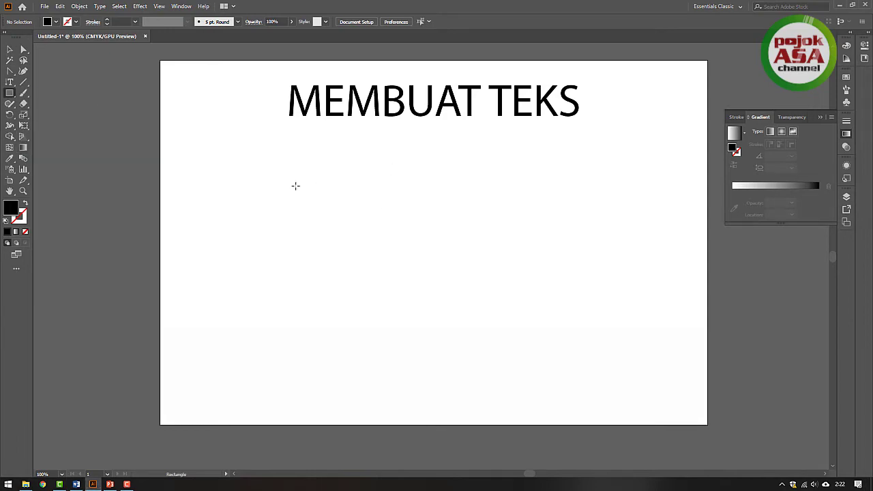
pyautogui.moveTo(249, 165); pyautogui.dragTo(638, 344)
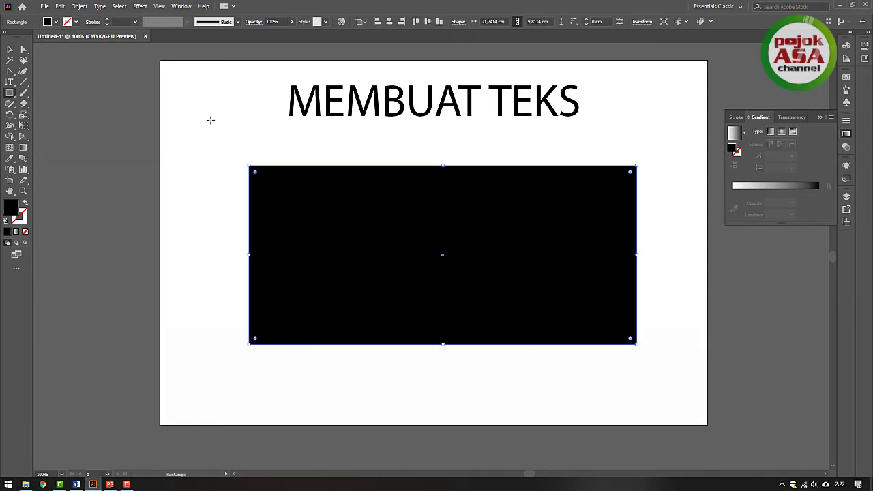
pyautogui.click(24, 204)
pyautogui.click(389, 21)
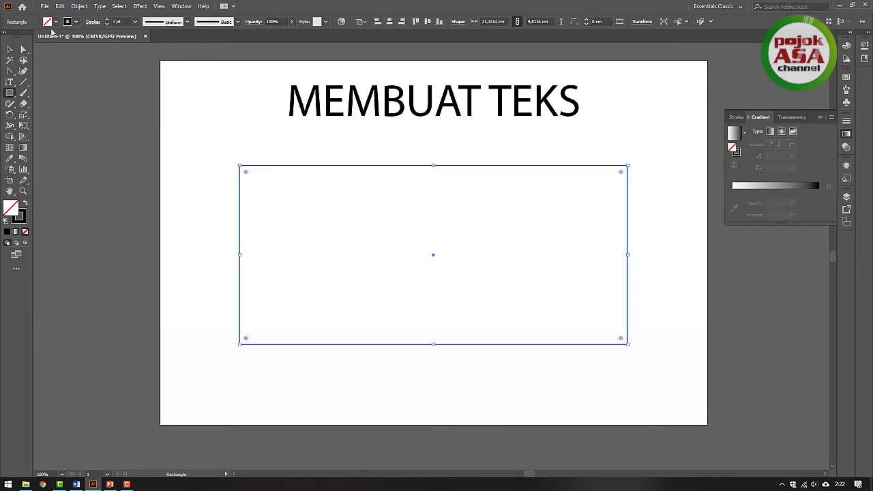
pyautogui.click(10, 49)
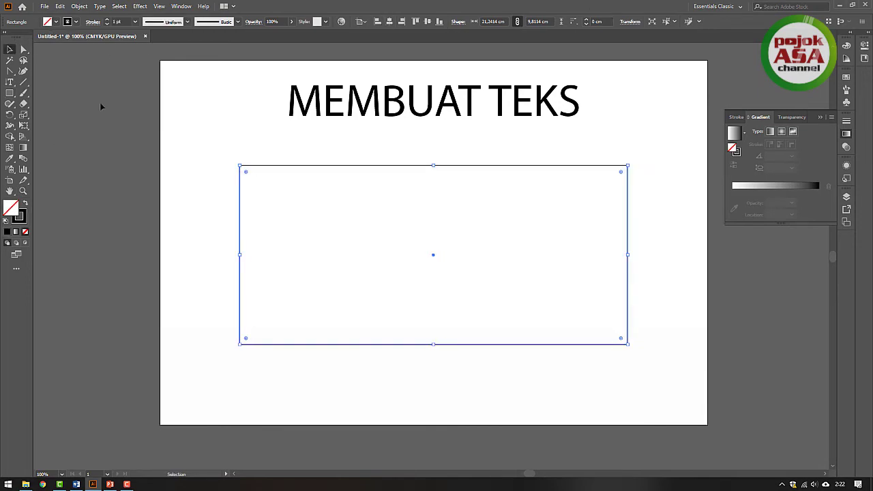
# - Fill the rectangle with vertical placeholder text using the Vertical Area Type Tool, and examine how its columns run by selecting parts of the text
pyautogui.click(10, 82)
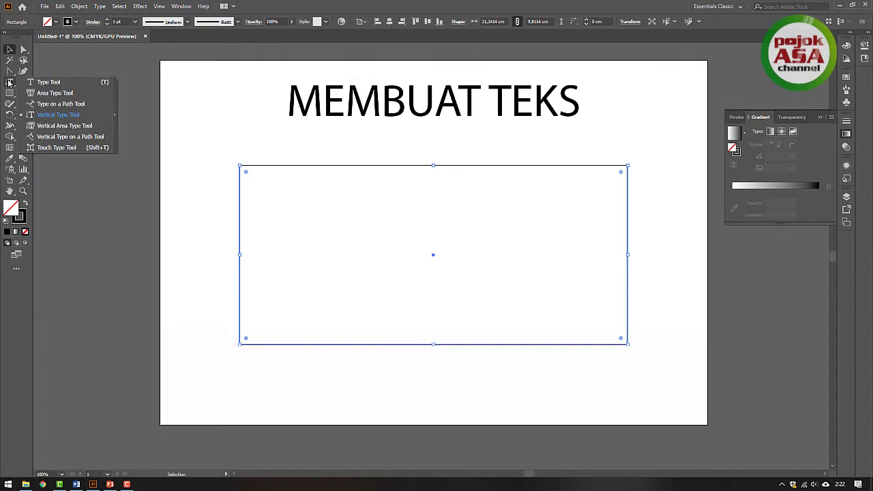
pyautogui.click(65, 127)
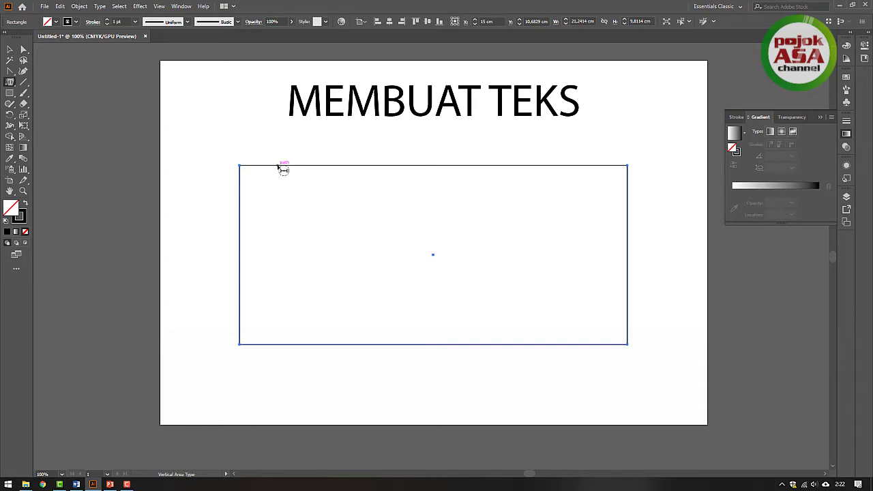
pyautogui.click(283, 169)
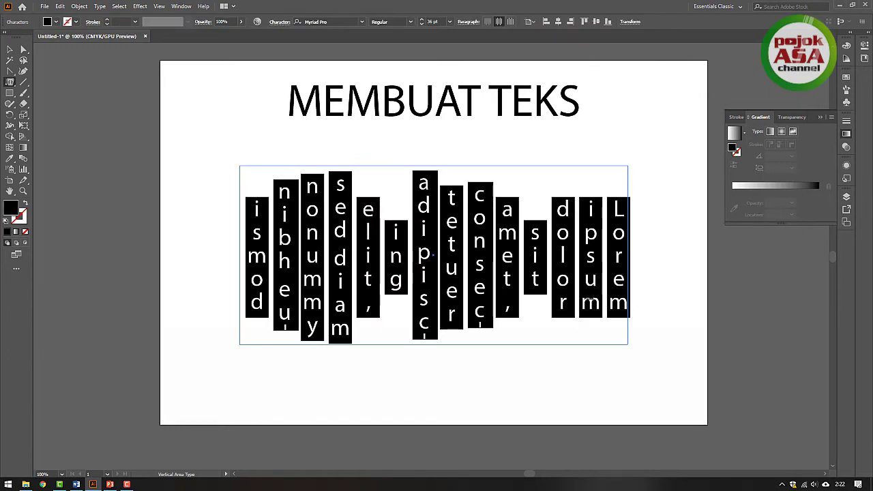
pyautogui.click(270, 240)
pyautogui.moveTo(619, 220); pyautogui.dragTo(402, 231)
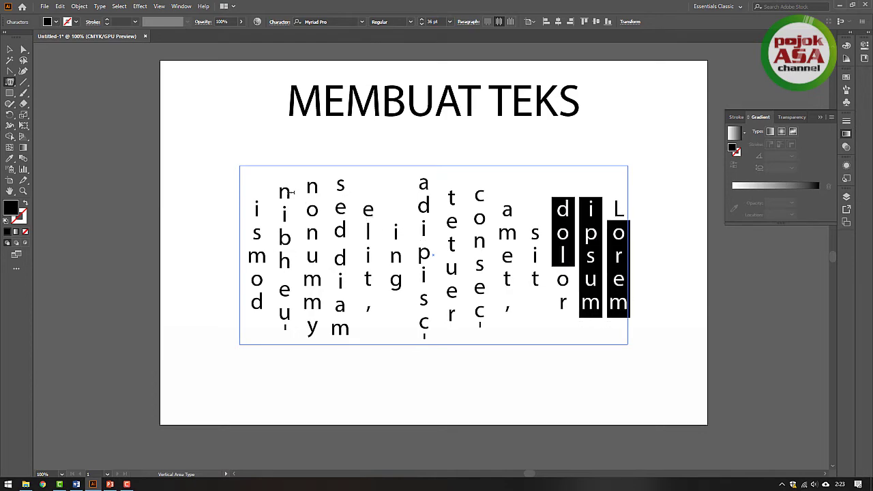
pyautogui.moveTo(292, 199); pyautogui.dragTo(339, 317)
pyautogui.moveTo(593, 243); pyautogui.dragTo(618, 292)
pyautogui.click(335, 219)
pyautogui.press('Escape')
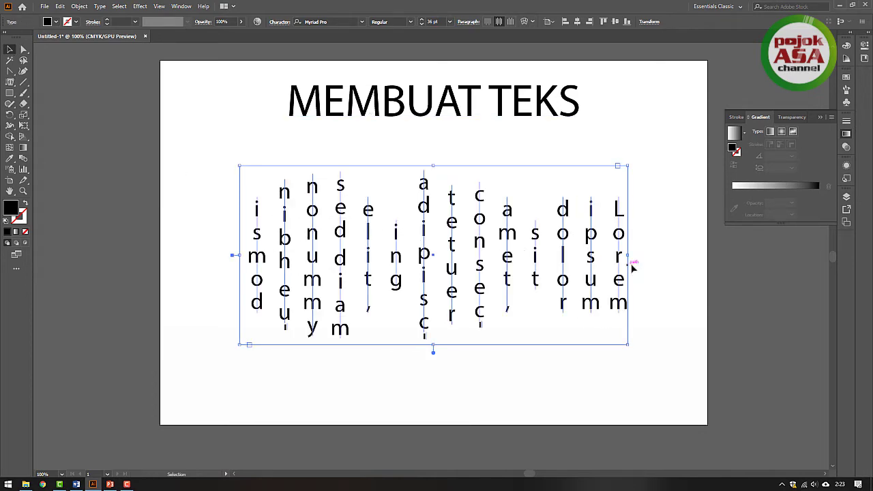
# - Undo the vertical area text back to the plain outlined rectangle, and deselect it
pyautogui.click(493, 318)
pyautogui.click(511, 244)
pyautogui.press('Delete')
pyautogui.hotkey('ctrl', 'z')
pyautogui.hotkey('ctrl', 'z')
pyautogui.hotkey('ctrl', 'shift', 'z')
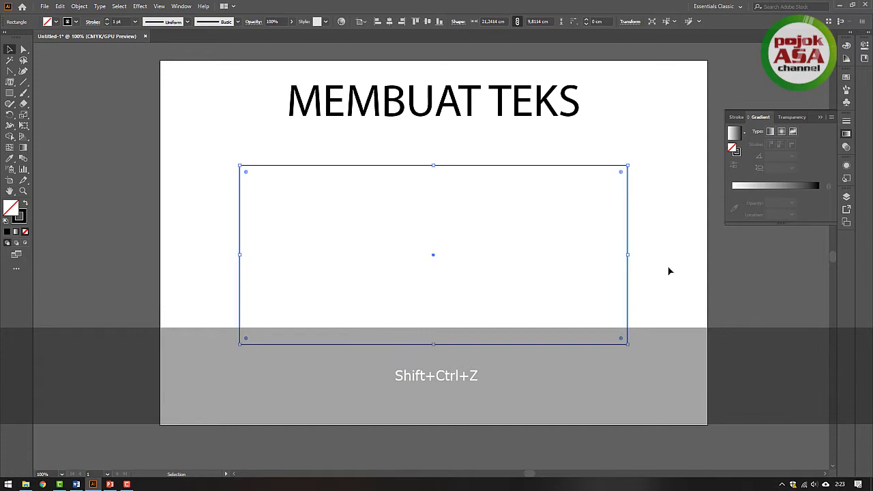
pyautogui.click(134, 265)
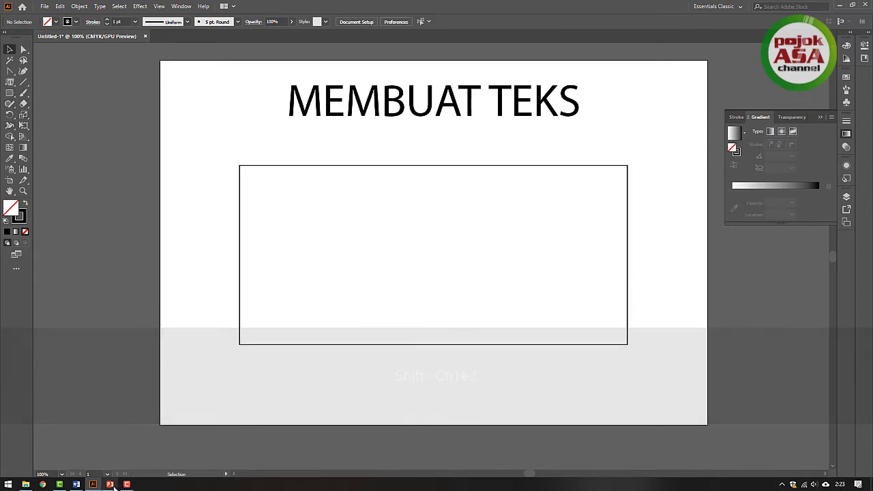
# - Check the Vertical Type on a Path Tool description in PowerPoint, and in Illustrator run vertical placeholder text along the rectangle's outline with that tool
pyautogui.click(111, 484)
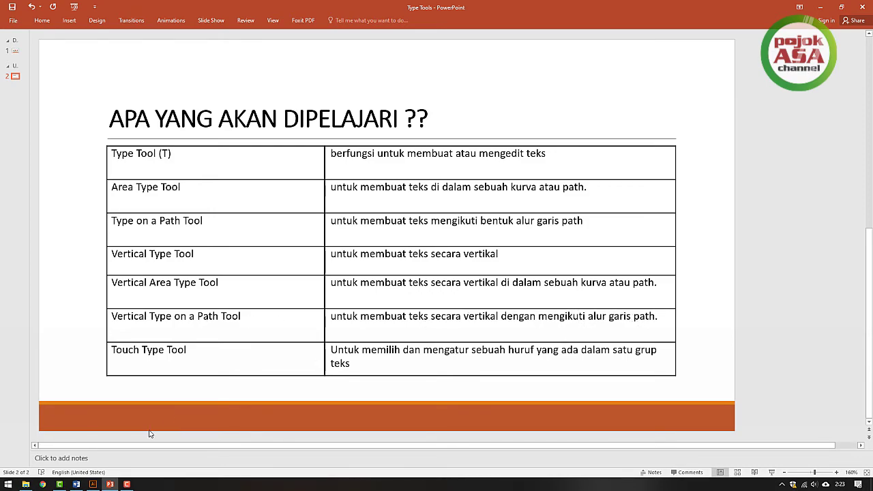
pyautogui.click(97, 487)
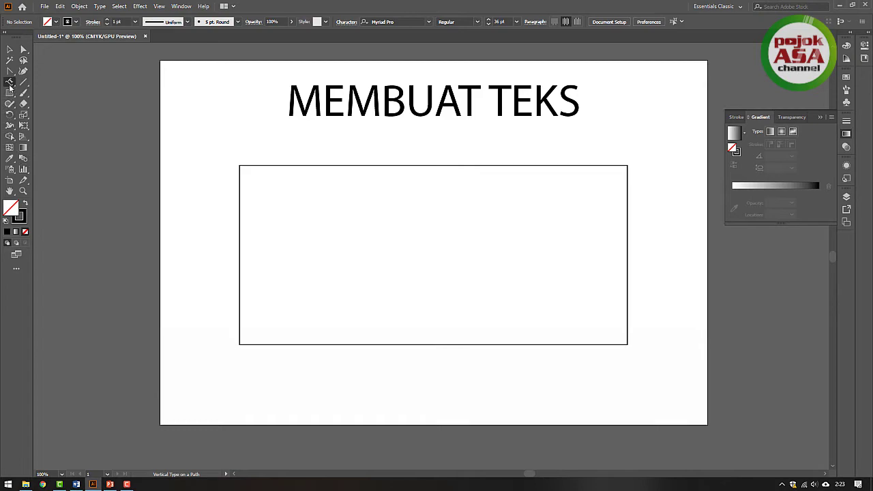
pyautogui.click(10, 82)
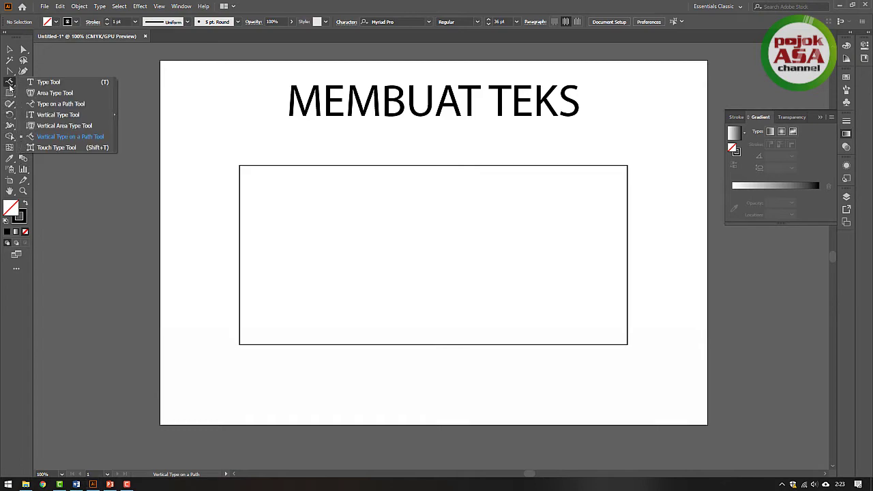
pyautogui.click(47, 138)
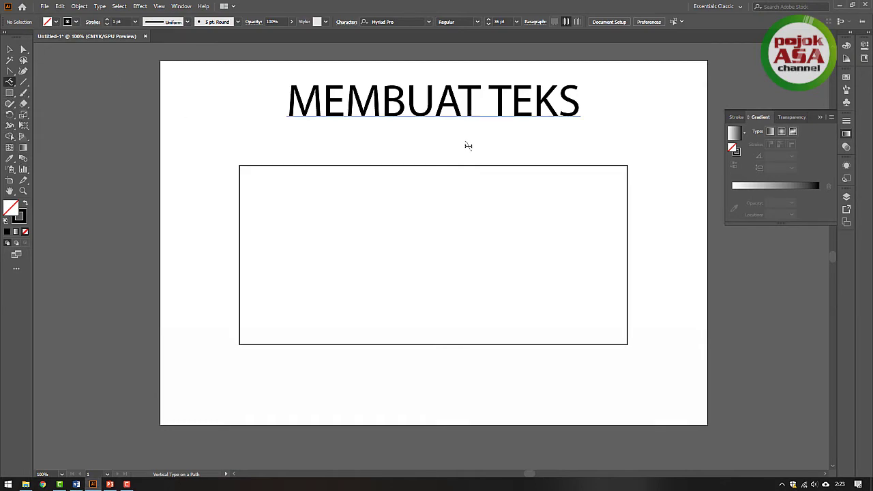
pyautogui.click(403, 166)
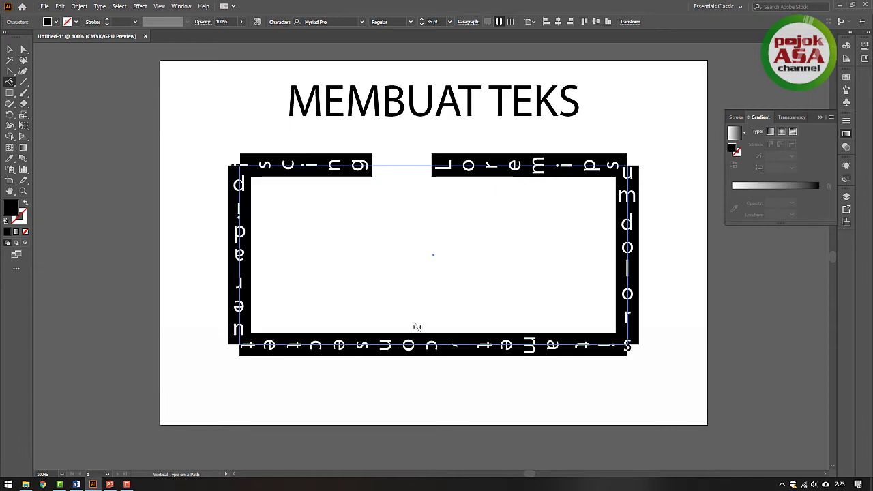
pyautogui.press('Escape')
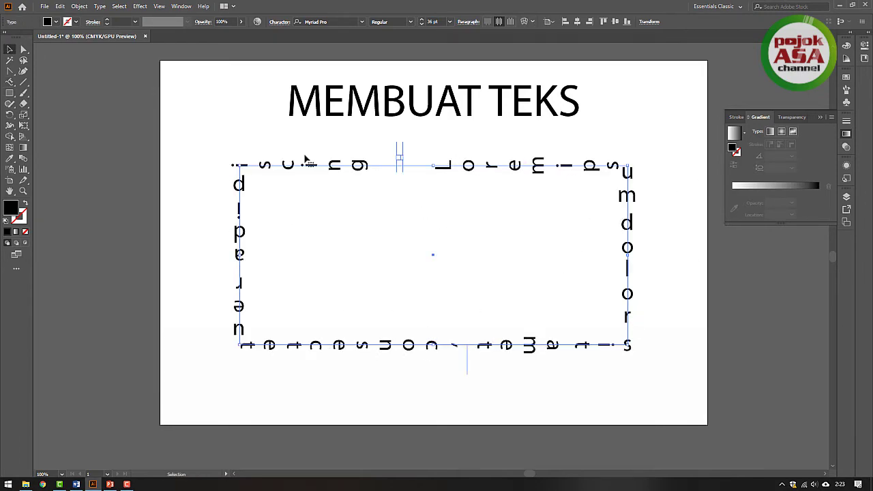
# - Deselect the vertical path text, and switch to PowerPoint to check the Touch Type Tool description
pyautogui.rightClick(9, 82)
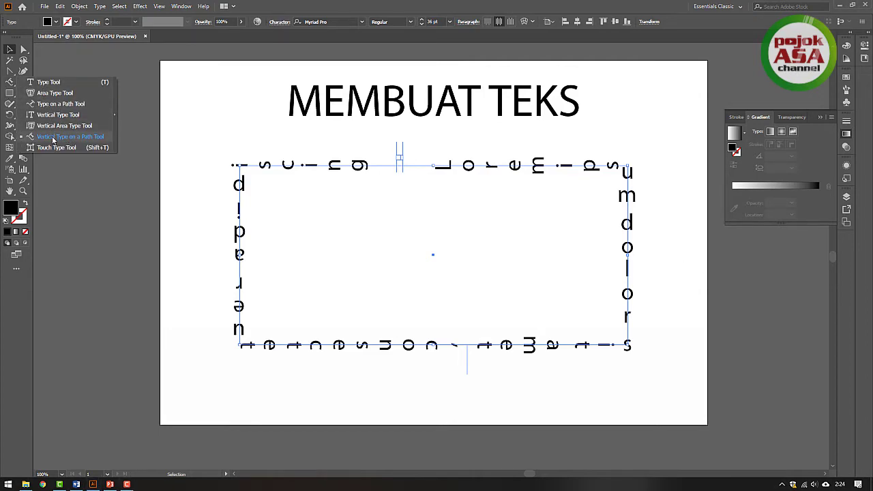
pyautogui.click(686, 263)
pyautogui.click(110, 484)
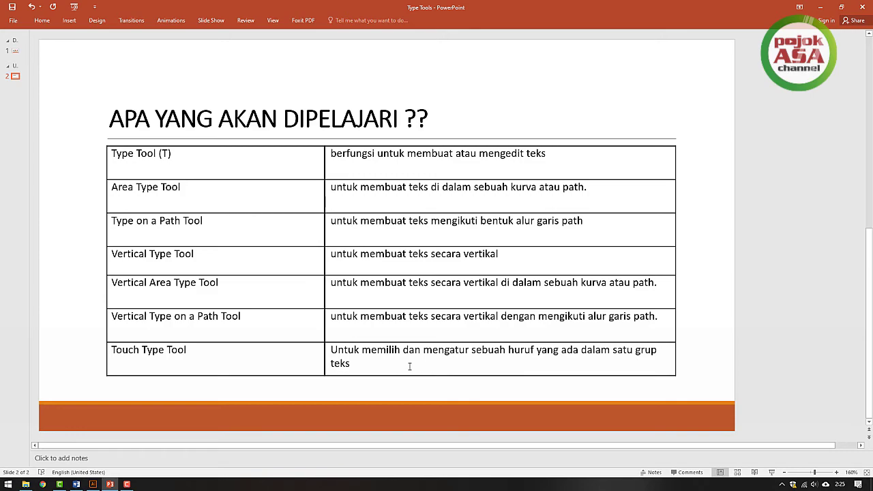
# - Switch to Illustrator and delete the rectangle's vertical path text, leaving only the MEMBUAT TEKS title
pyautogui.click(93, 484)
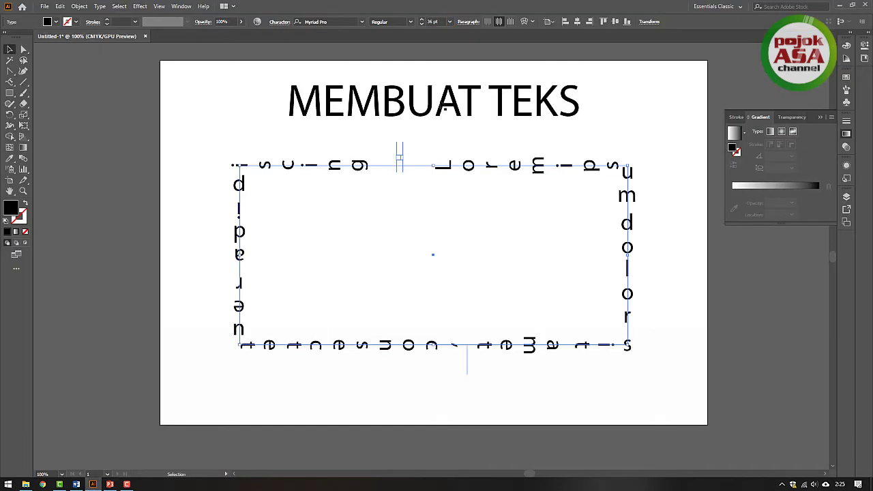
pyautogui.moveTo(199, 173); pyautogui.dragTo(723, 364)
pyautogui.press('Delete')
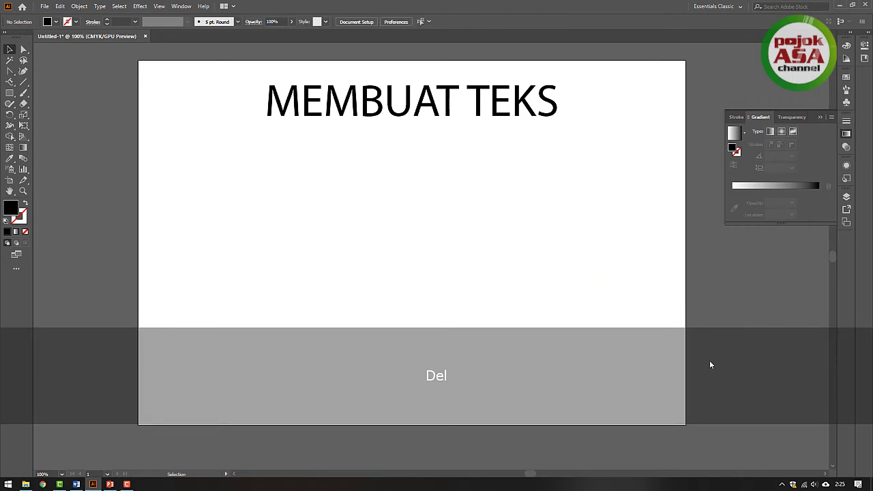
# - Move the MEMBUAT TEKS title down to the middle of the artboard and enlarge it proportionally to about 100 pt, centered horizontally
pyautogui.moveTo(429, 96); pyautogui.dragTo(430, 230)
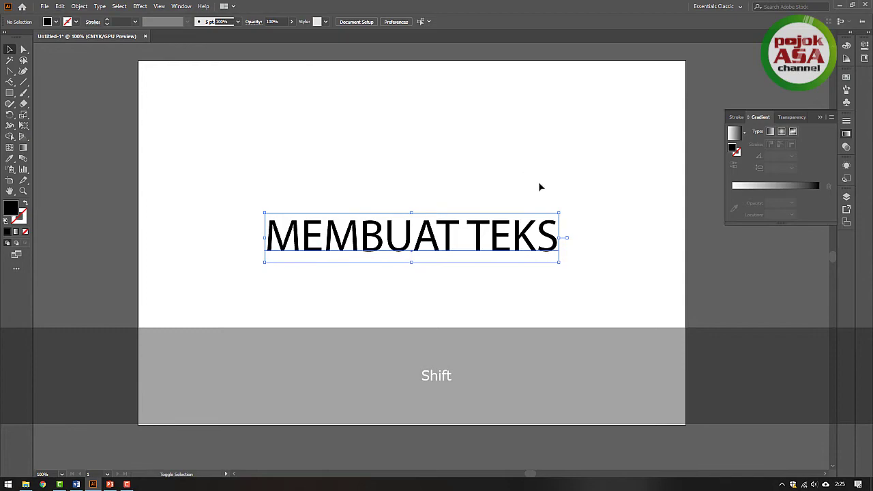
pyautogui.moveTo(559, 214); pyautogui.dragTo(681, 193)
pyautogui.moveTo(620, 227); pyautogui.dragTo(571, 227)
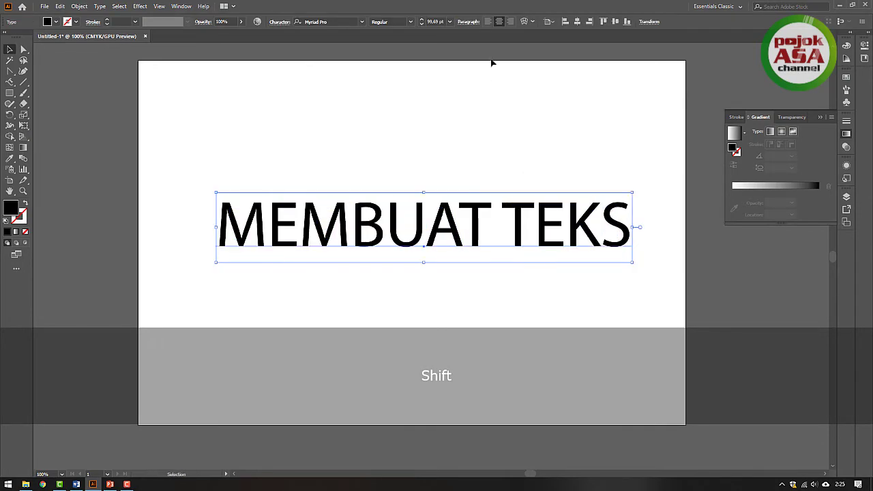
pyautogui.click(577, 21)
pyautogui.click(488, 140)
pyautogui.click(435, 212)
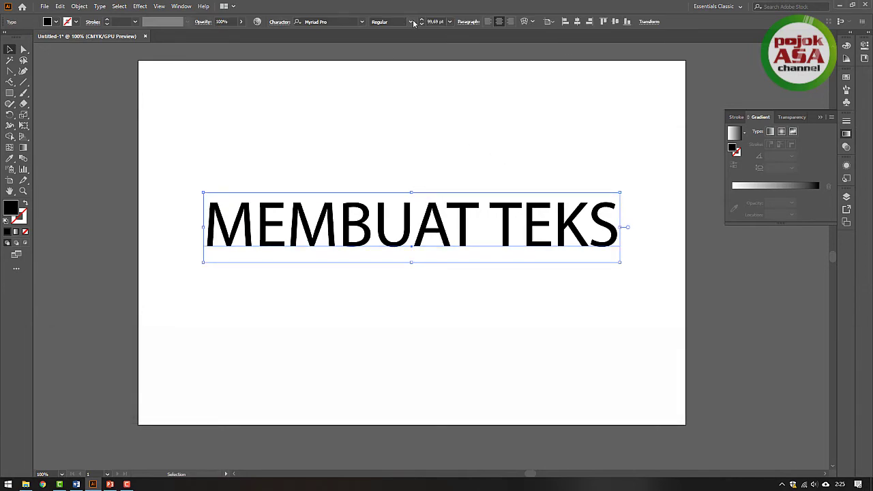
# - Set the MEMBUAT TEKS title's font style to Bold and deselect it
pyautogui.click(412, 21)
pyautogui.click(399, 124)
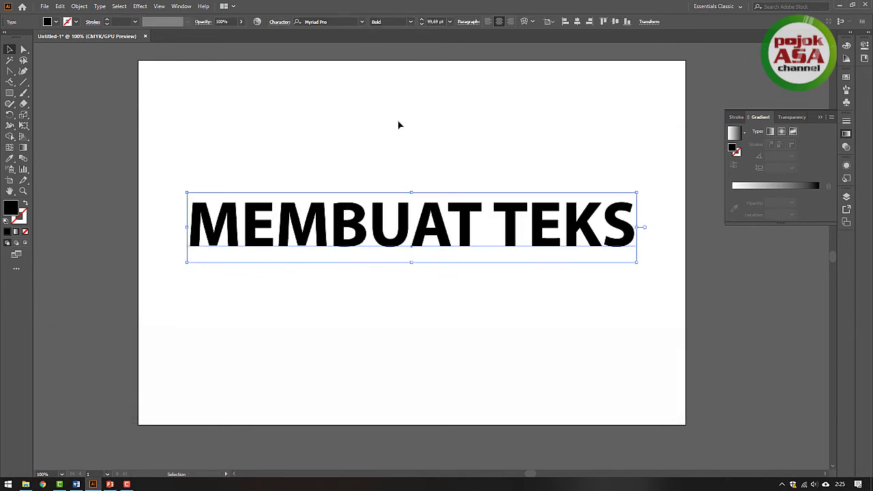
pyautogui.click(507, 163)
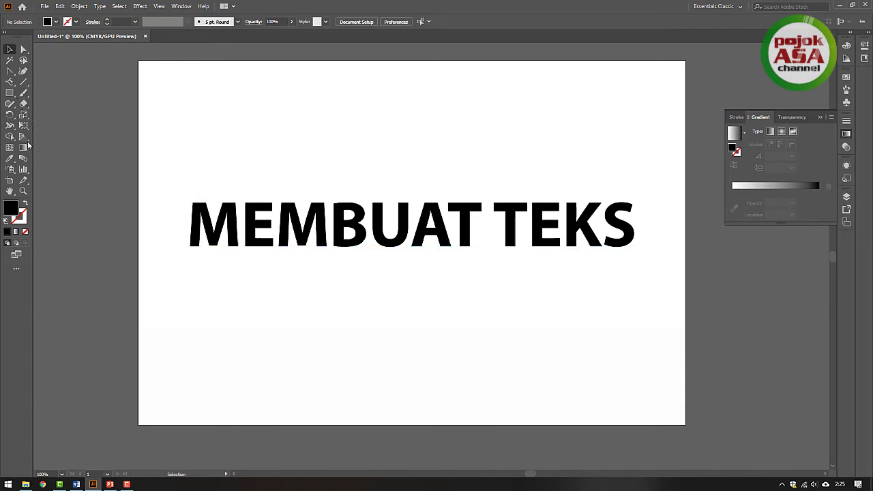
# - With the Touch Type Tool, rotate the first E of MEMBUAT slightly counterclockwise
pyautogui.click(10, 82)
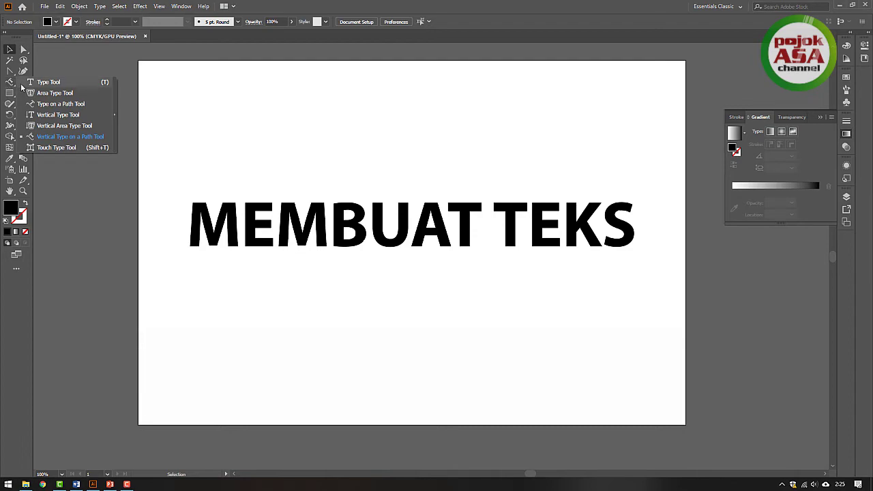
pyautogui.click(69, 147)
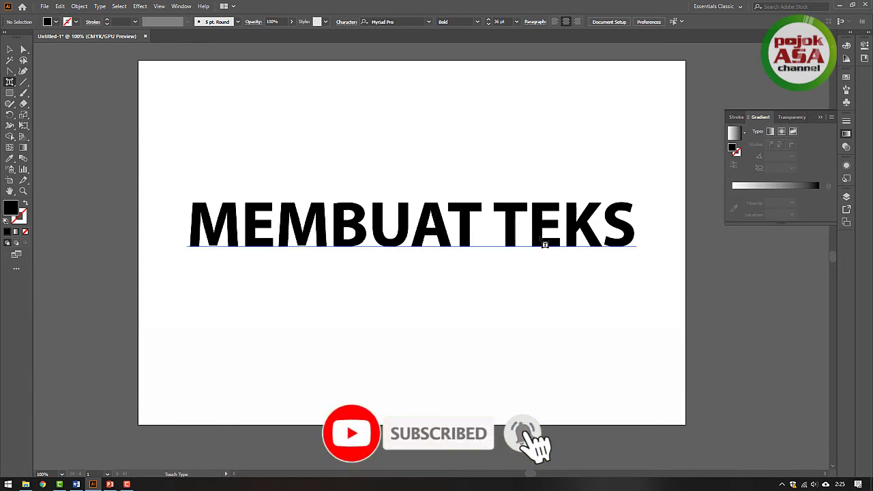
pyautogui.click(264, 217)
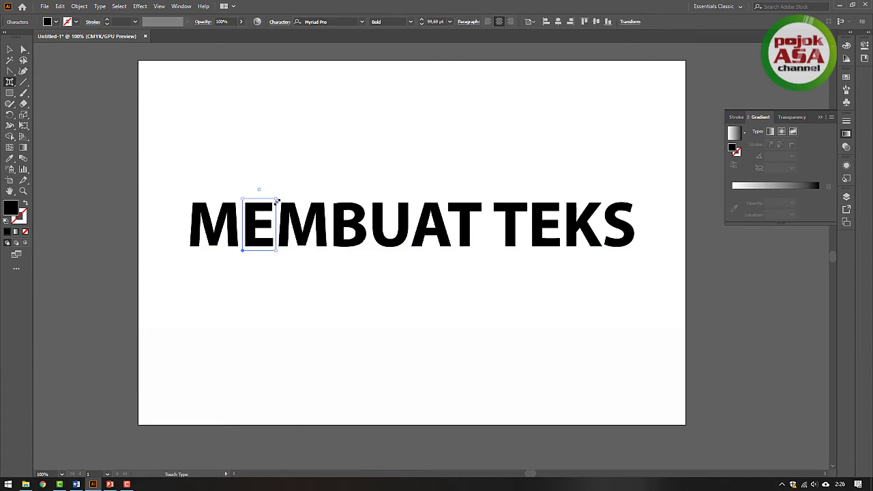
pyautogui.moveTo(259, 190); pyautogui.dragTo(241, 190)
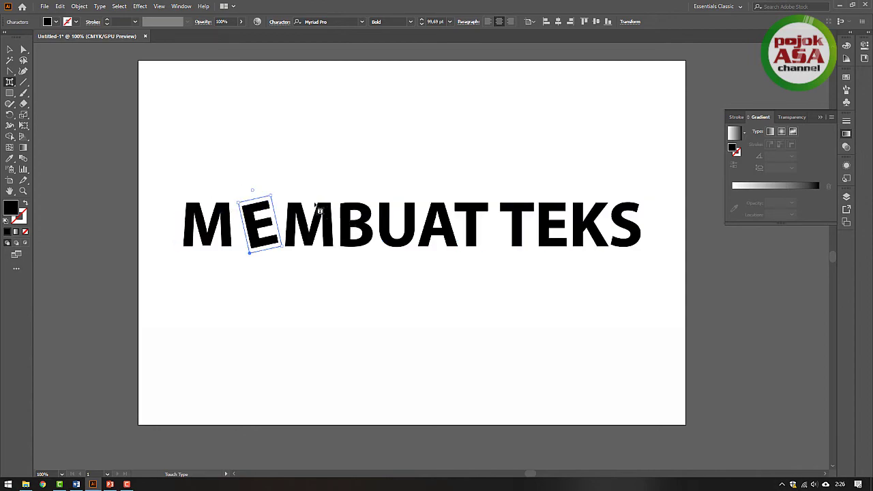
# - Raise the letter B of MEMBUAT above the baseline and tilt it slightly clockwise
pyautogui.click(360, 225)
pyautogui.moveTo(374, 220); pyautogui.dragTo(384, 183)
pyautogui.click(425, 222)
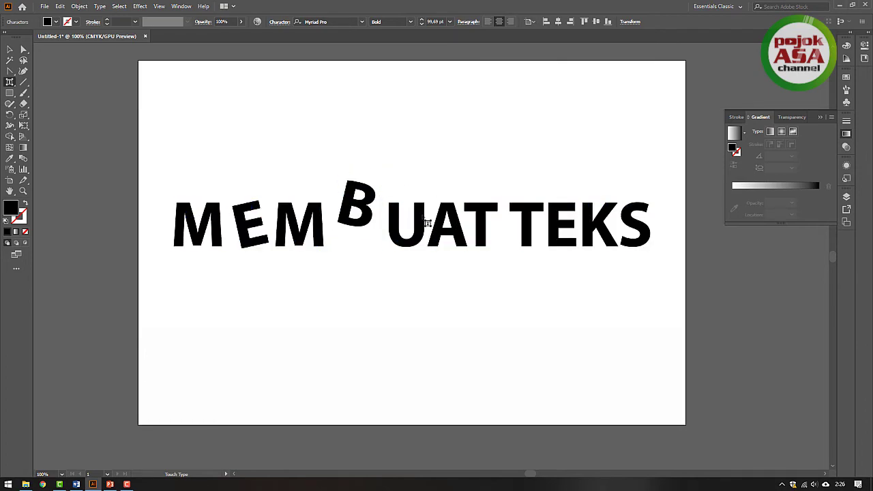
# - Enlarge the T at the start of TEKS well above the other letters and fill it with red
pyautogui.click(525, 219)
pyautogui.moveTo(548, 198); pyautogui.dragTo(583, 166)
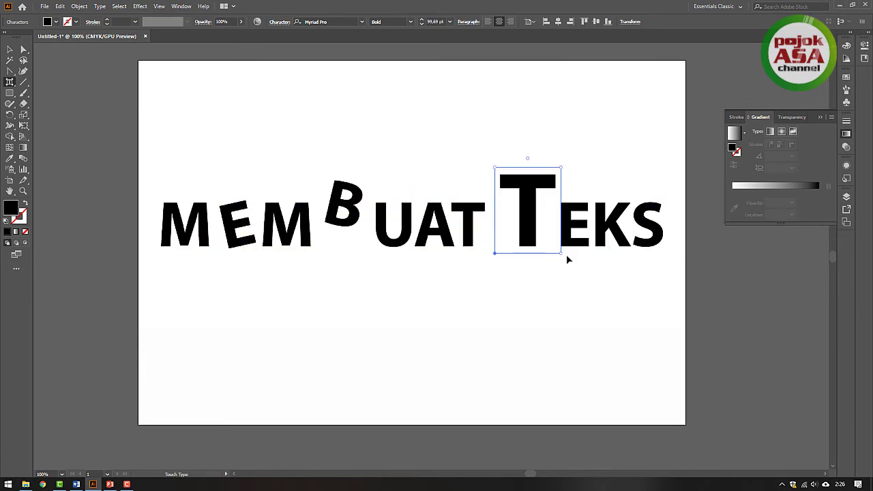
pyautogui.click(55, 22)
pyautogui.click(38, 37)
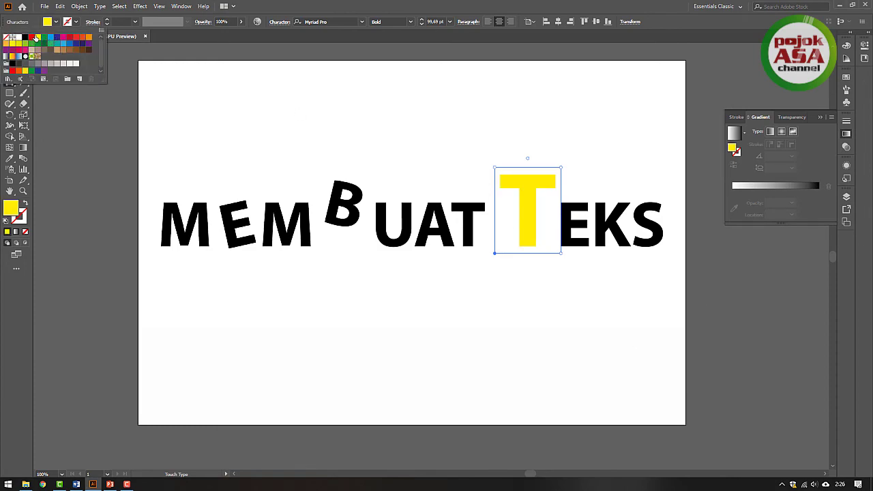
pyautogui.click(31, 37)
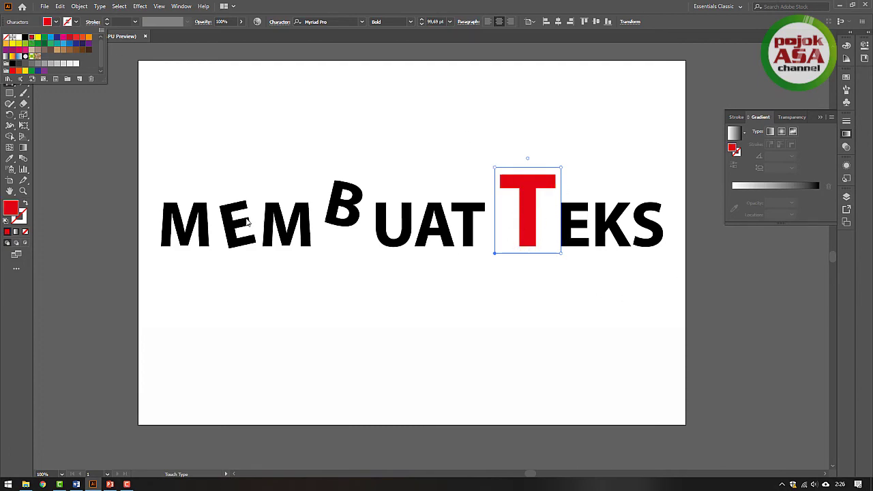
# - Enlarge the first M of MEMBUAT, fill it with green and tilt it slightly clockwise
pyautogui.click(198, 223)
pyautogui.click(205, 211)
pyautogui.moveTo(215, 200); pyautogui.dragTo(230, 171)
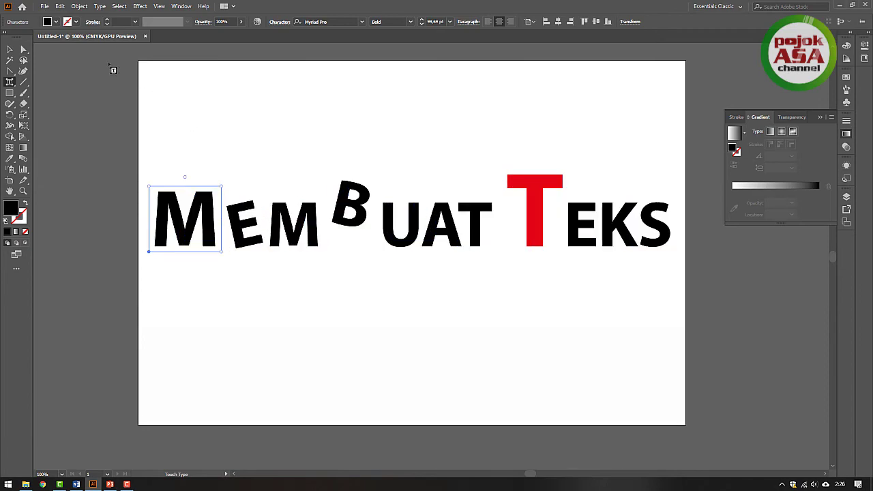
pyautogui.click(56, 22)
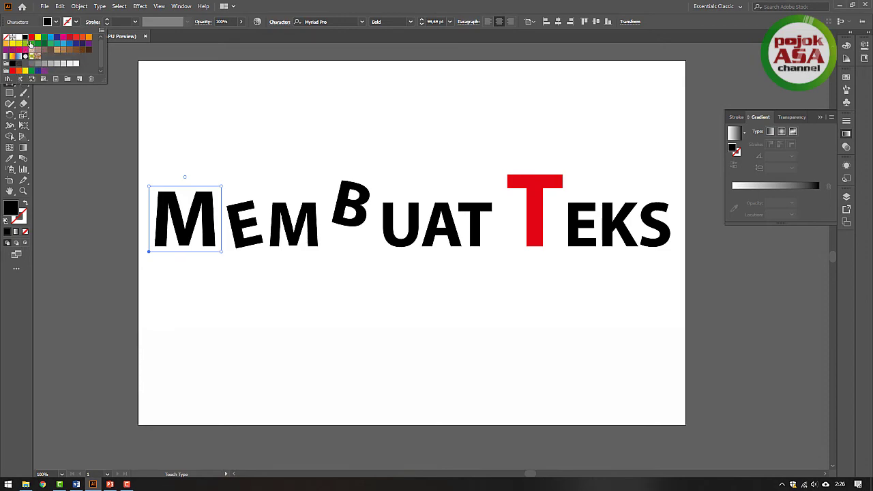
pyautogui.click(44, 39)
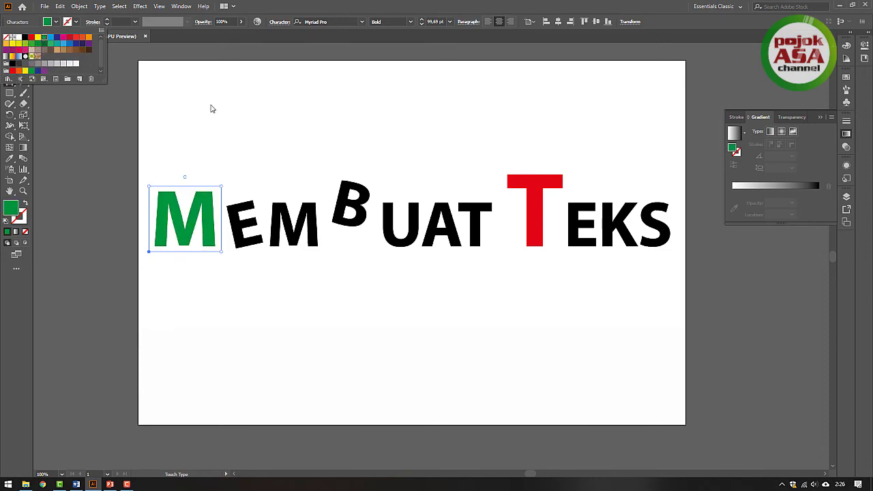
pyautogui.click(185, 178)
pyautogui.moveTo(184, 178); pyautogui.dragTo(191, 179)
# - Scale the whole text object down to about 89 pt, reposition it around the artboard's center and deselect it
pyautogui.click(9, 49)
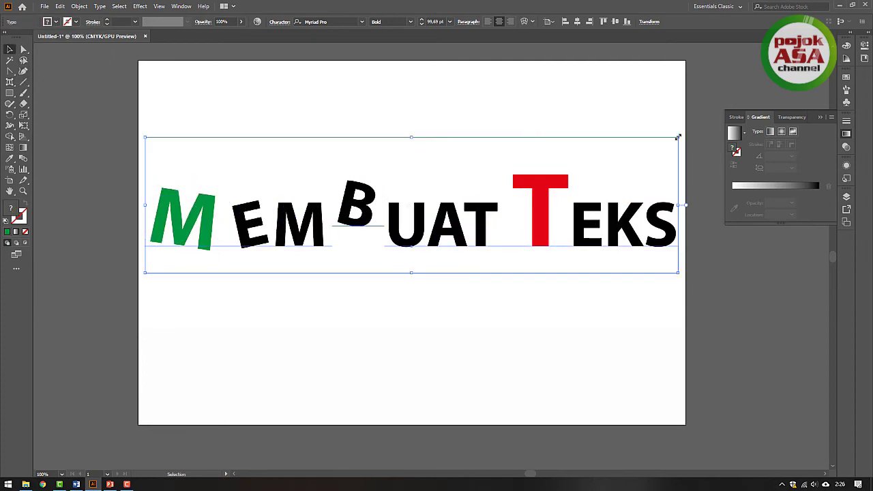
pyautogui.moveTo(678, 212); pyautogui.dragTo(628, 212)
pyautogui.moveTo(543, 221); pyautogui.dragTo(571, 204)
pyautogui.click(579, 272)
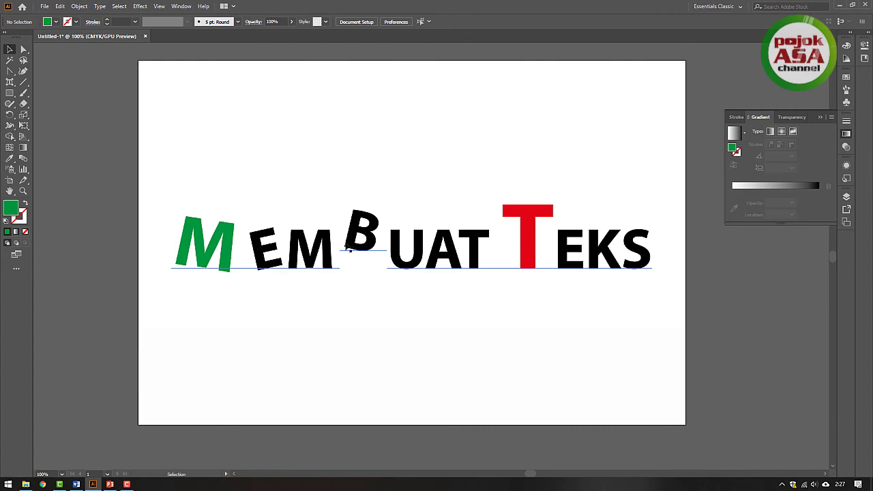
# - Replace the letter E in both words with the digit 3 so the text reads M3MBUAT T3KS, and deselect it
pyautogui.doubleClick(303, 245)
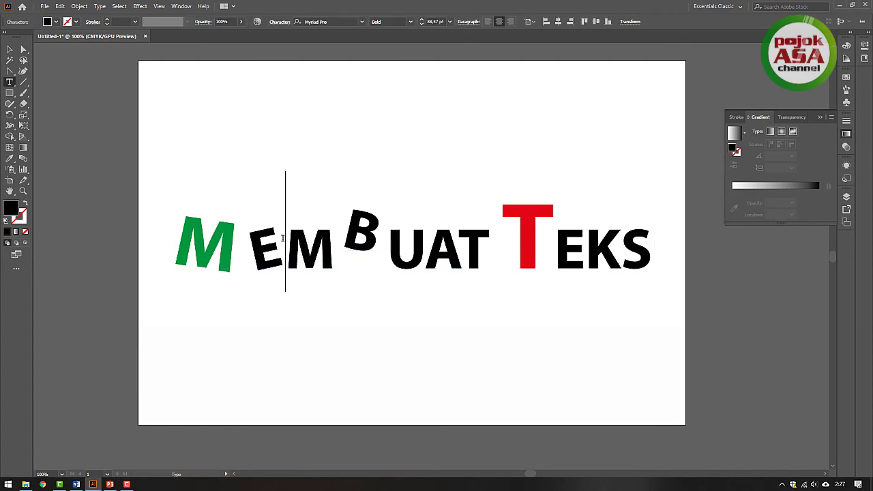
pyautogui.press('BackSpace')
pyautogui.write('3')
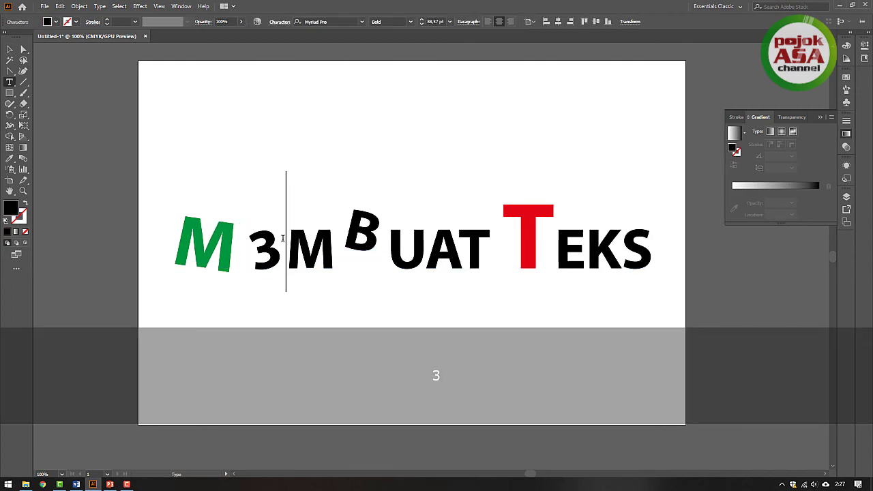
pyautogui.click(582, 257)
pyautogui.press('BackSpace')
pyautogui.write('3')
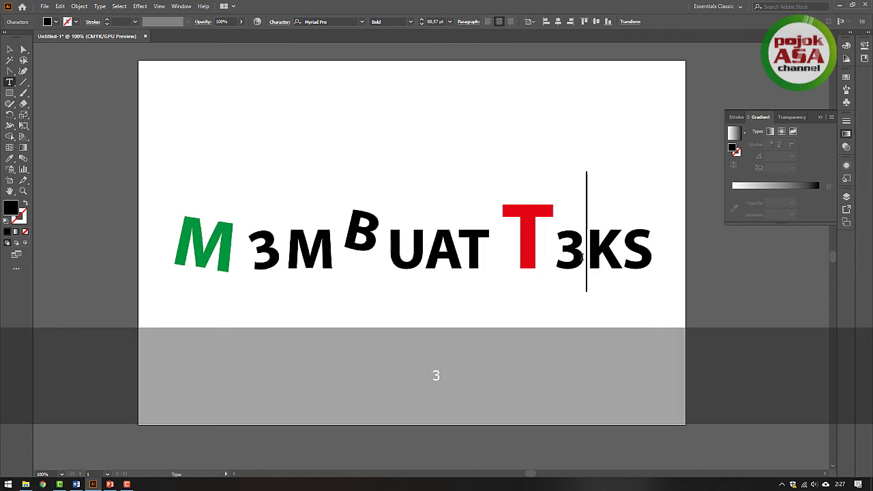
pyautogui.click(10, 50)
pyautogui.click(415, 143)
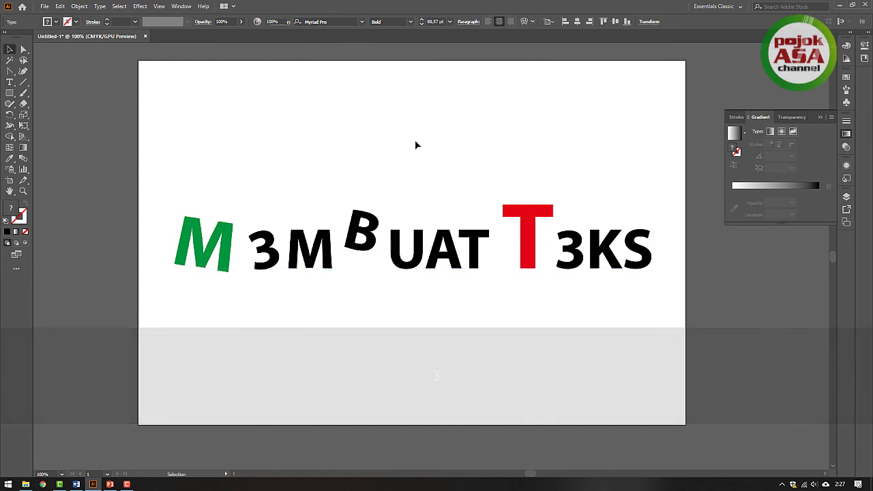